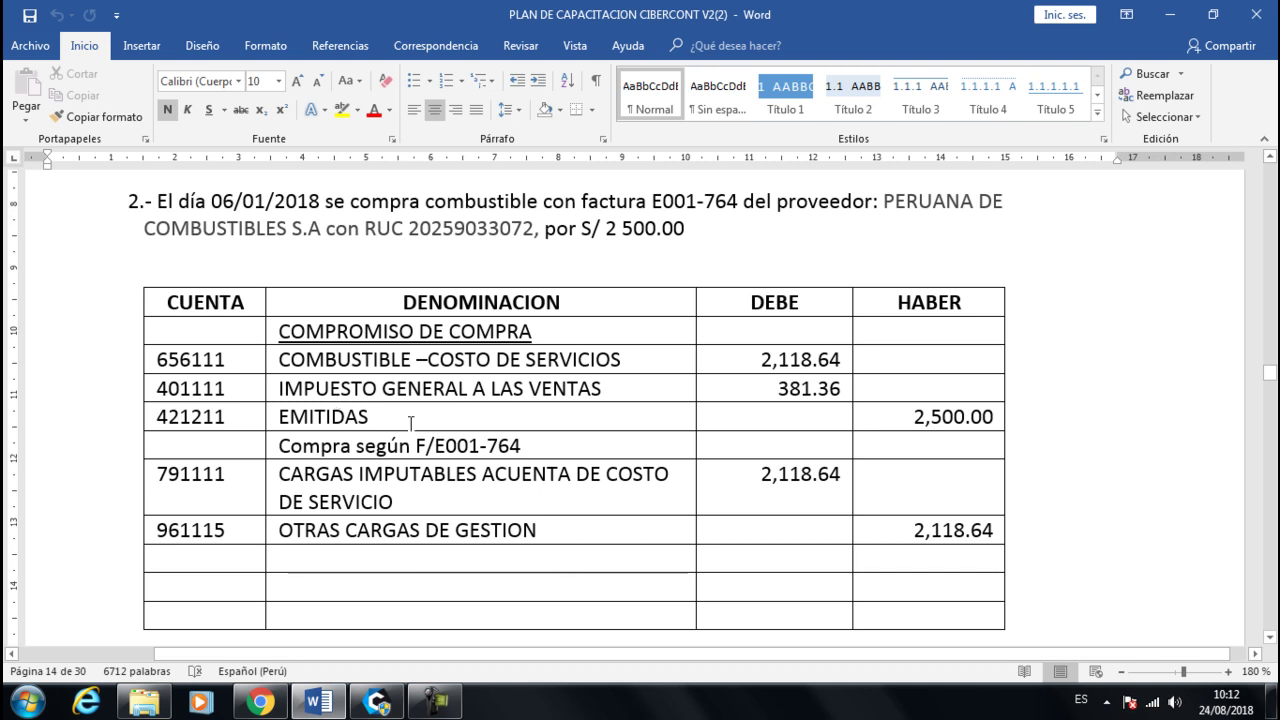
- Scroll the Word document to exercise 4, the 1500.00 fuel purchase on invoice F/002-895, and its entry table
scroll(410, 423, "down", 4)
scroll(410, 423, "down", 4)
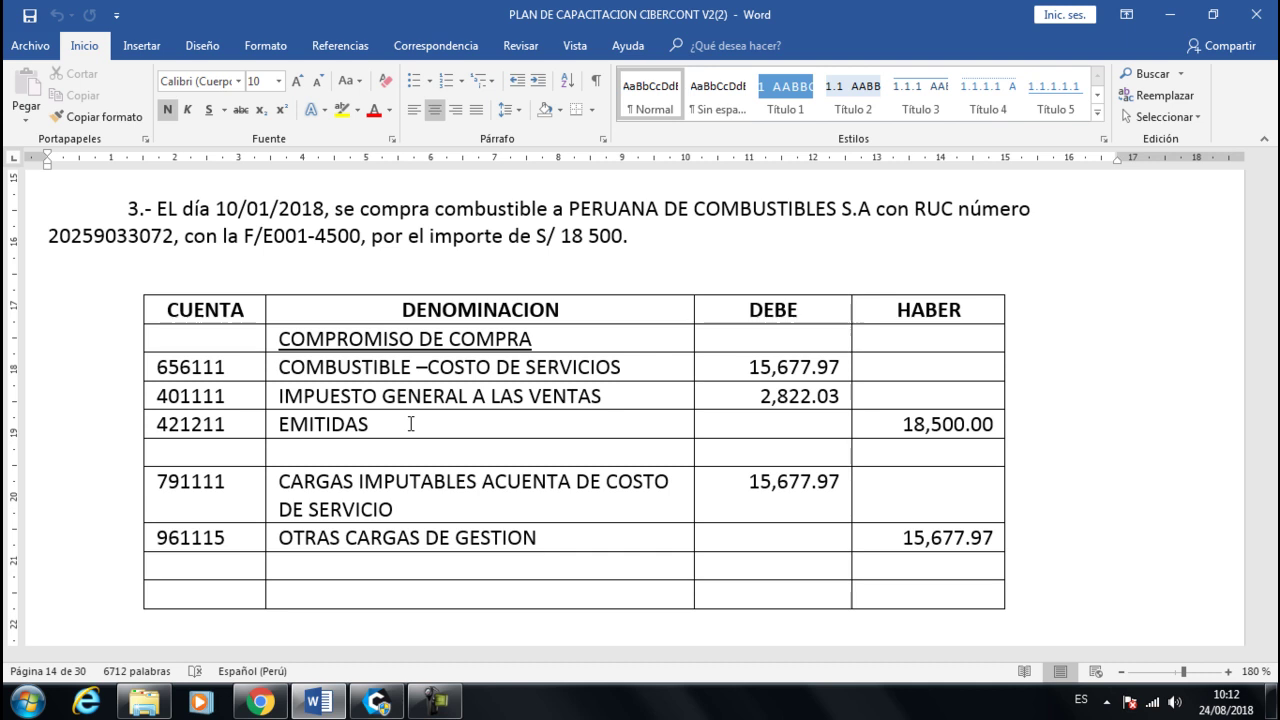
scroll(410, 424, "down", 10)
scroll(410, 424, "down", 10)
scroll(410, 424, "up", 2)
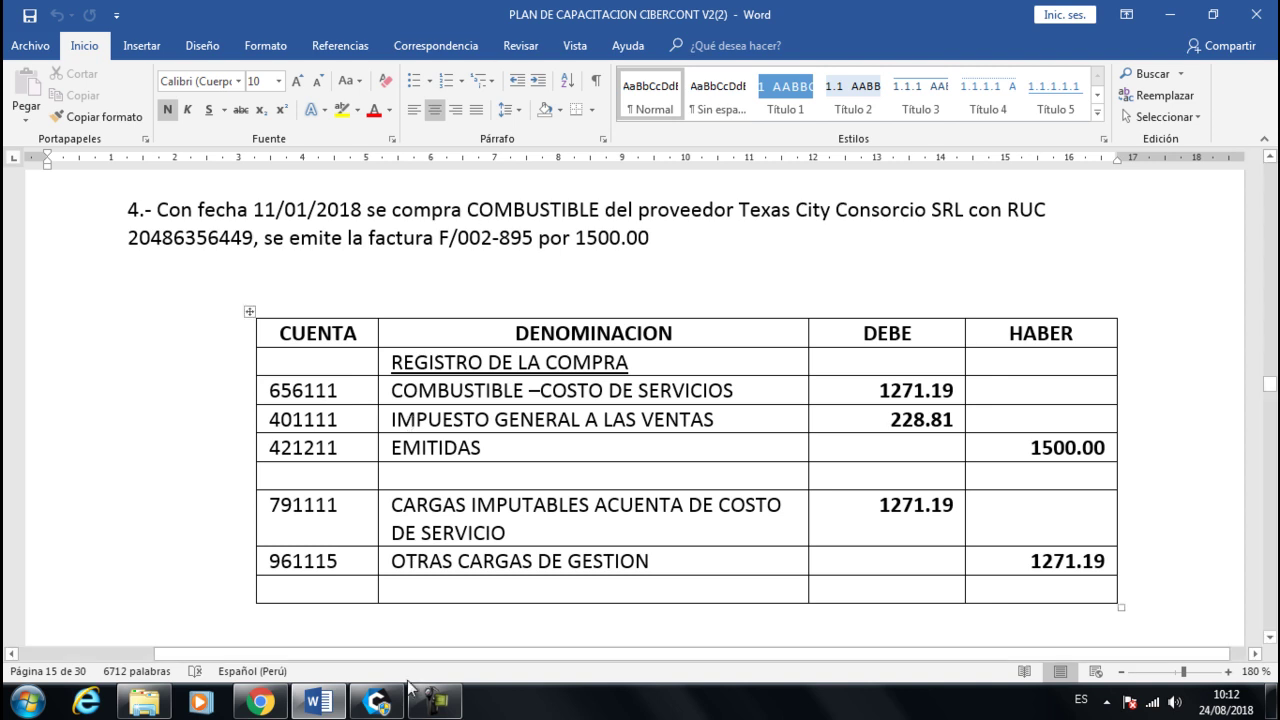
- In CIBERCONT, open Tablas > Plantillas > Plantilla del registro de compras and move the window right
left_click(376, 702)
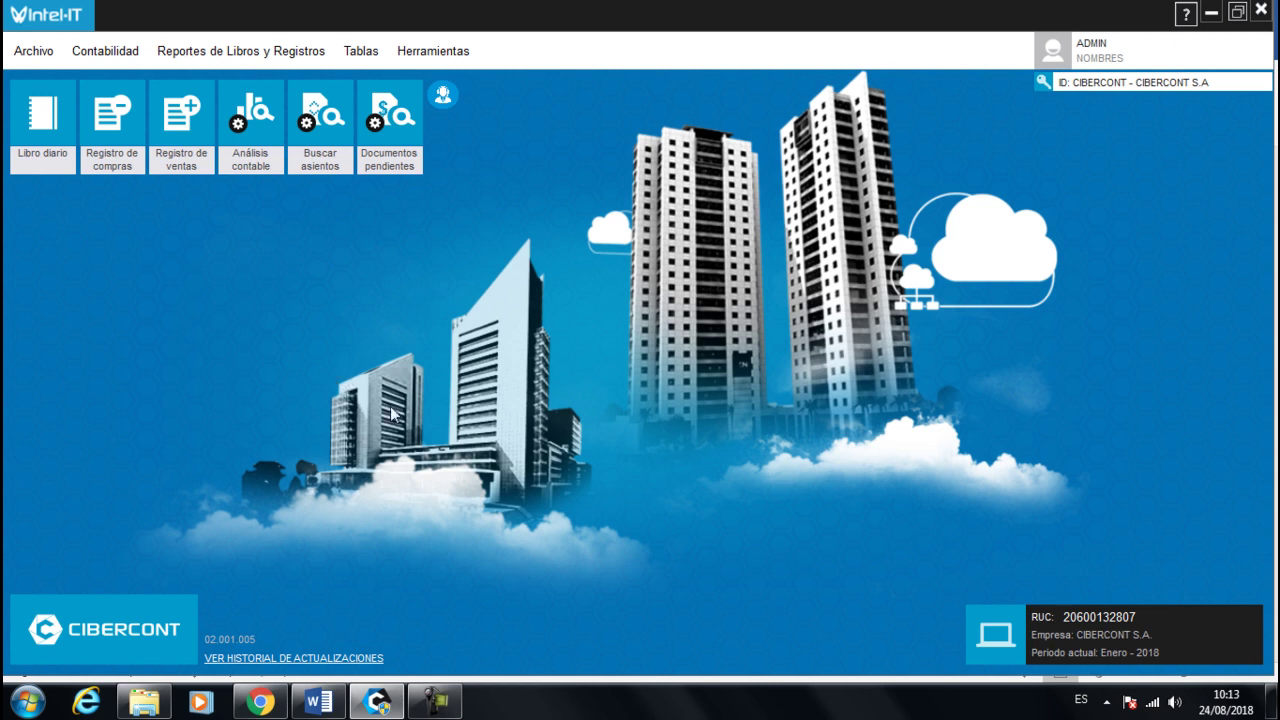
left_click(366, 62)
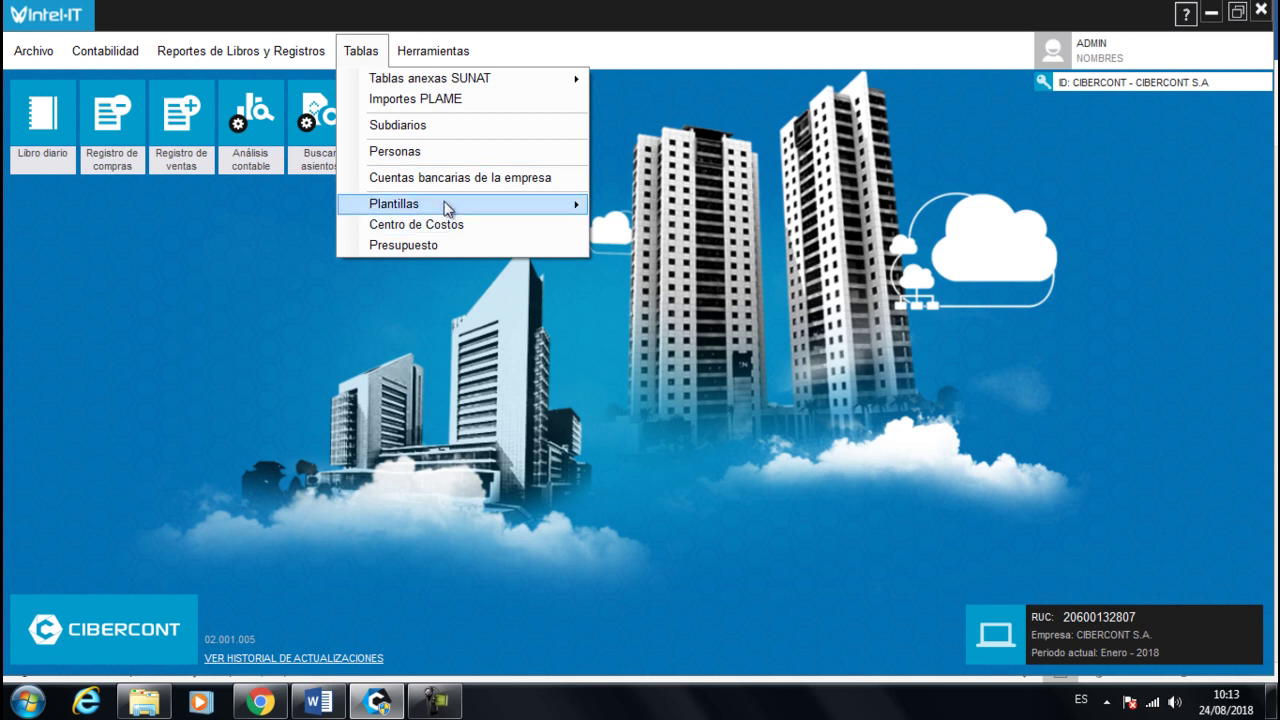
mouse_move(446, 207)
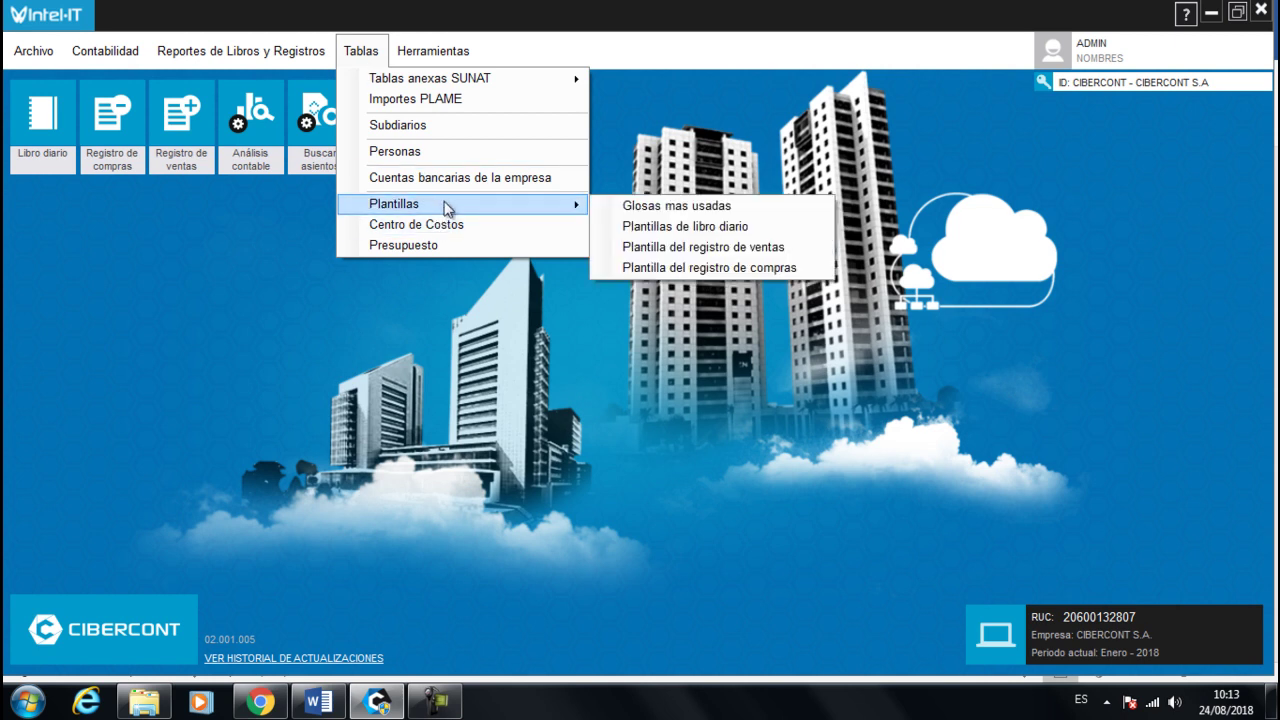
left_click(675, 270)
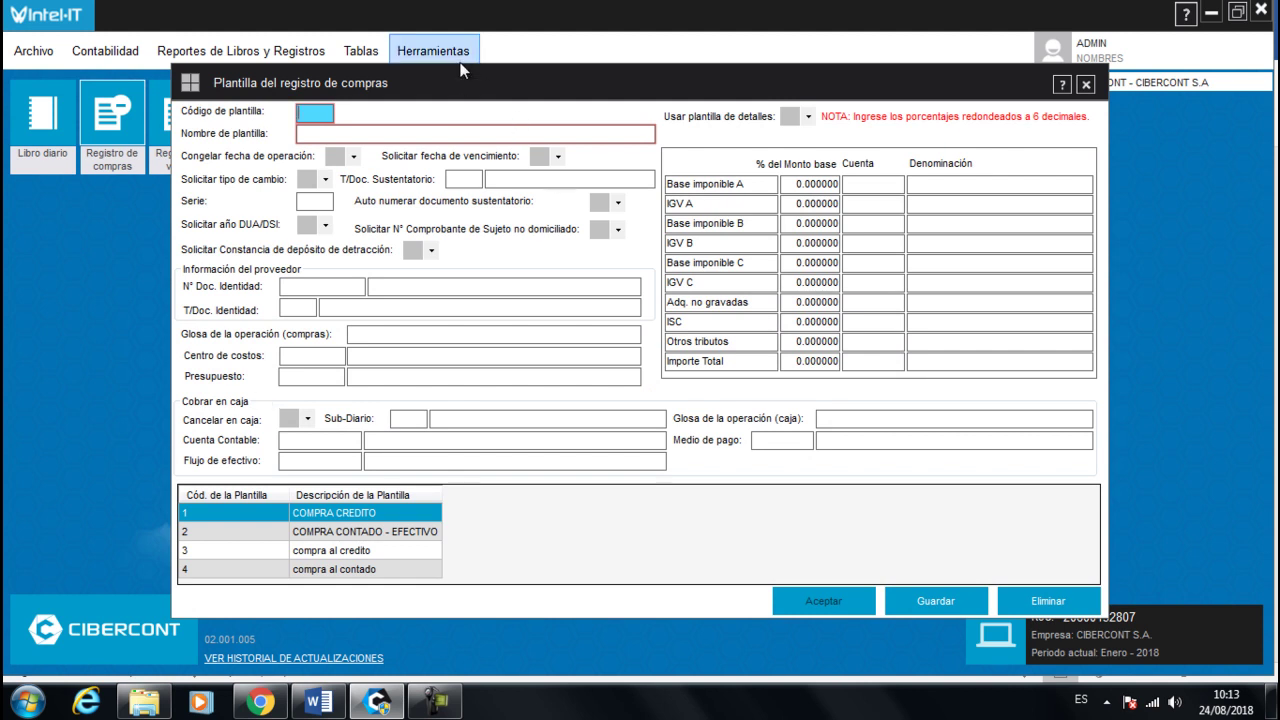
left_click_drag(490, 94, 630, 107)
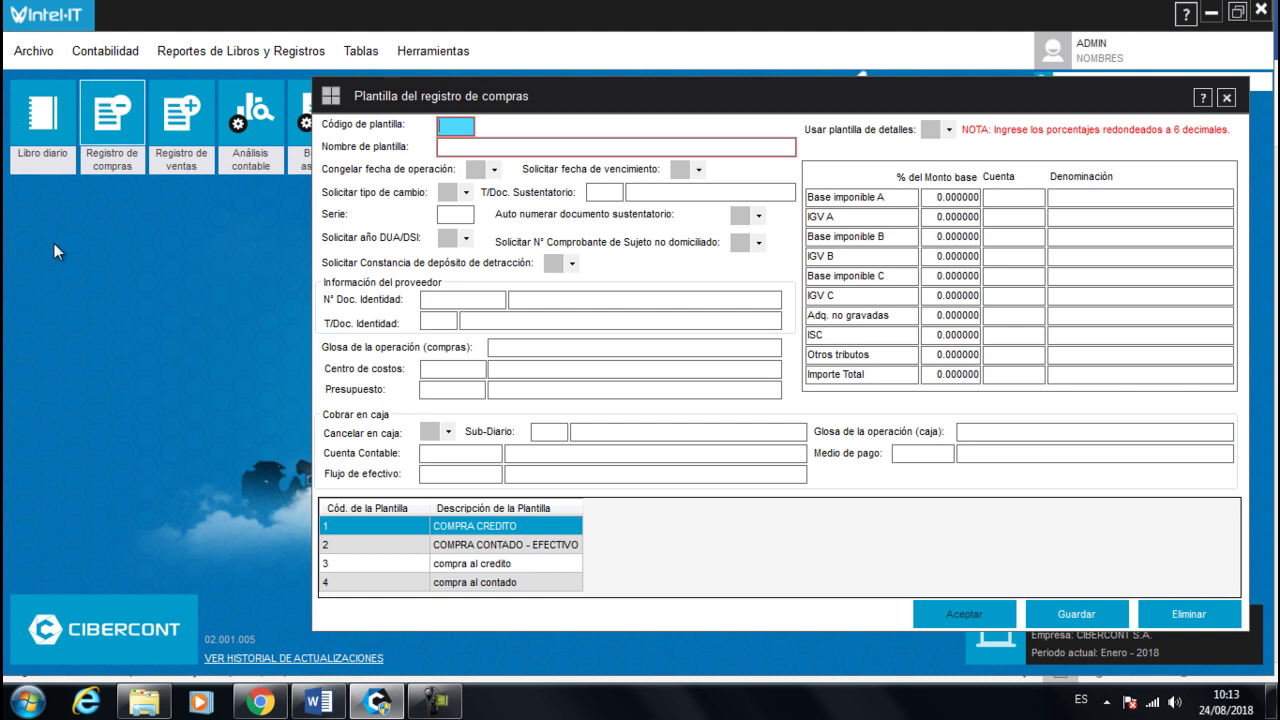
left_click(128, 110)
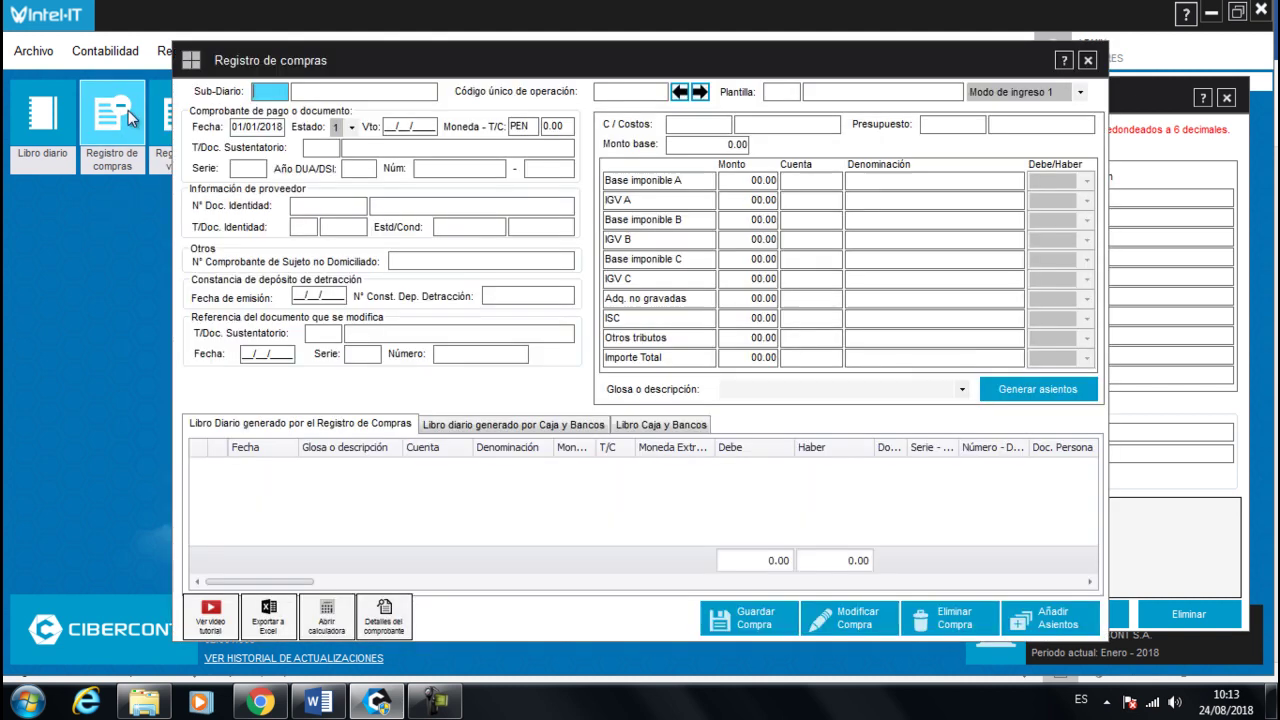
left_click_drag(641, 68, 481, 72)
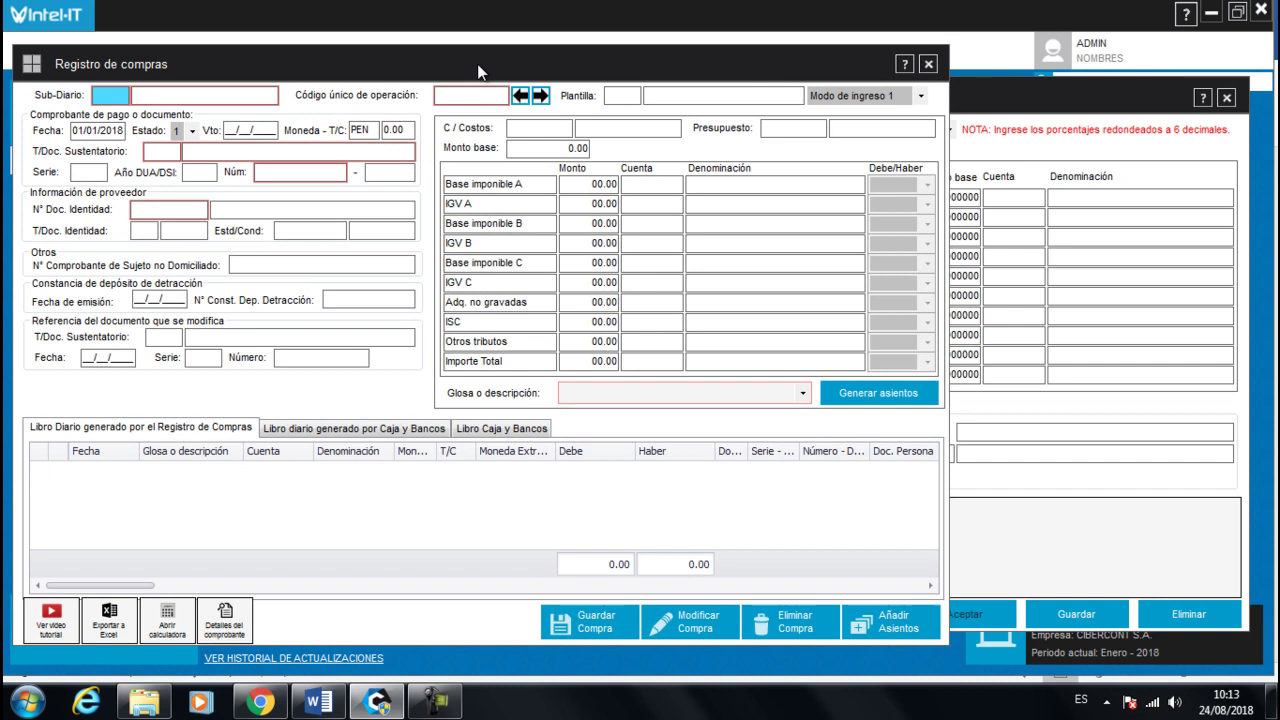
left_click(980, 104)
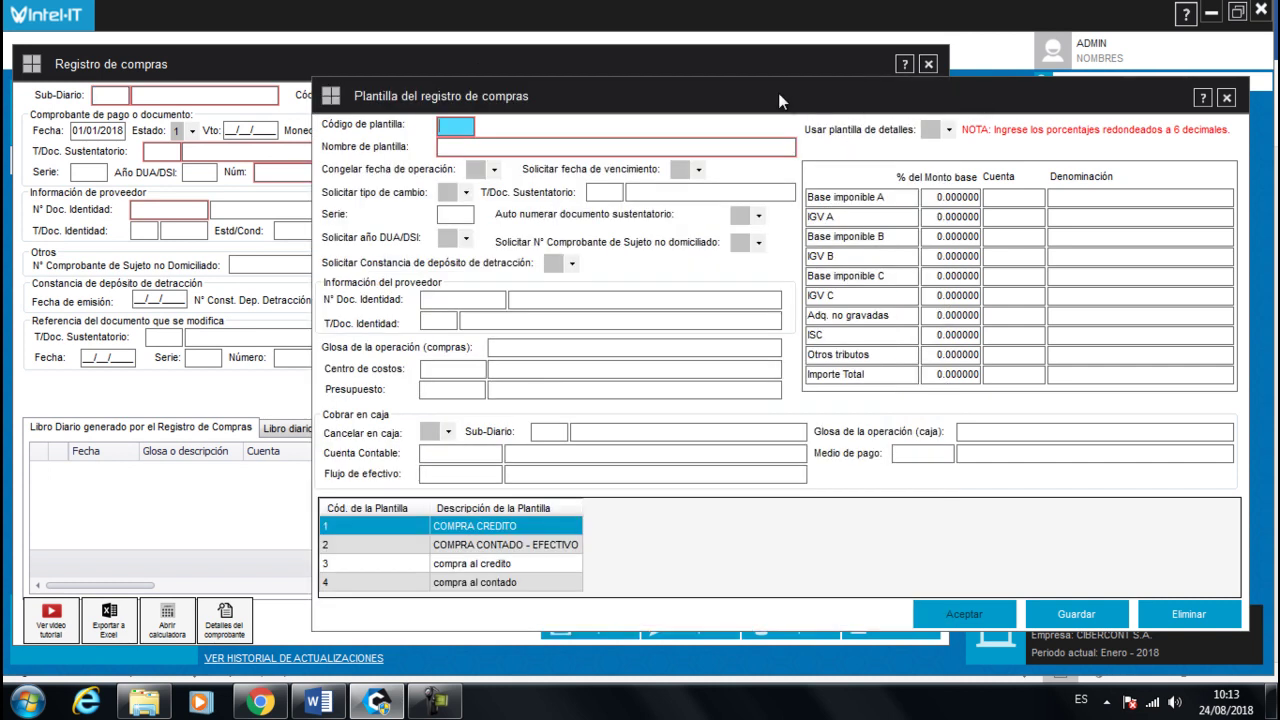
left_click_drag(785, 95, 773, 70)
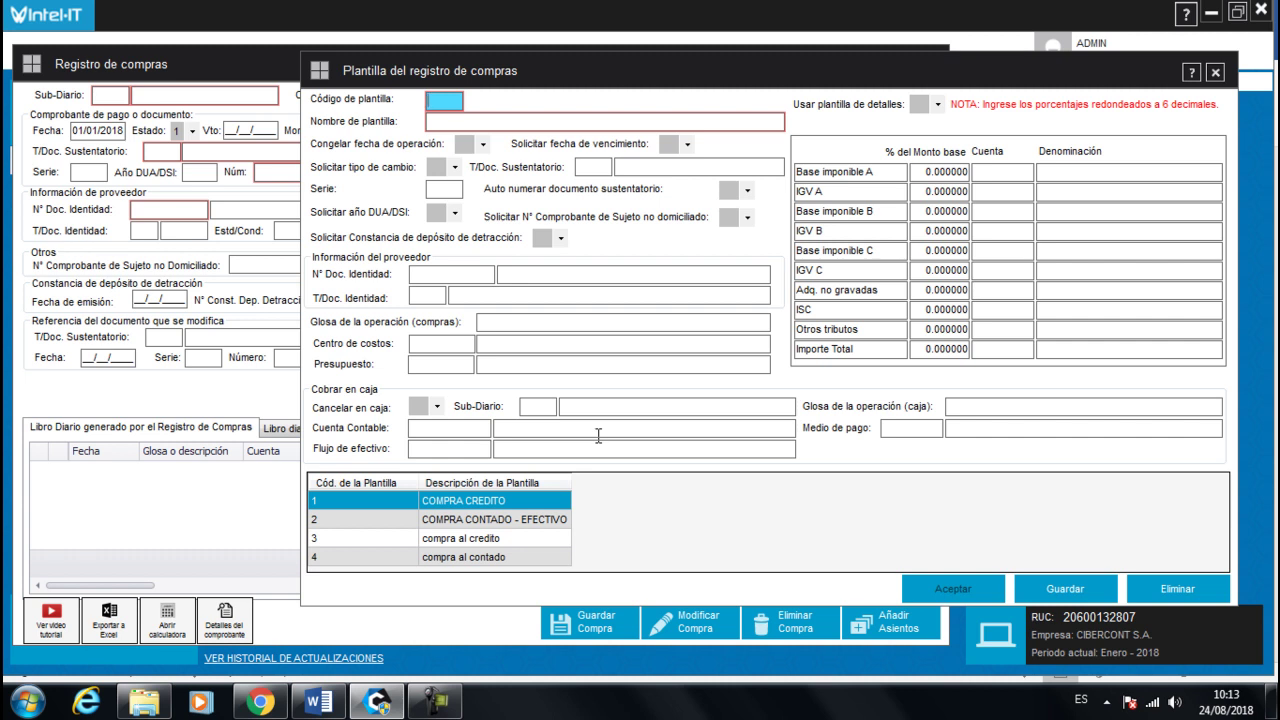
left_click(139, 90)
left_click(1050, 112)
left_click(210, 78)
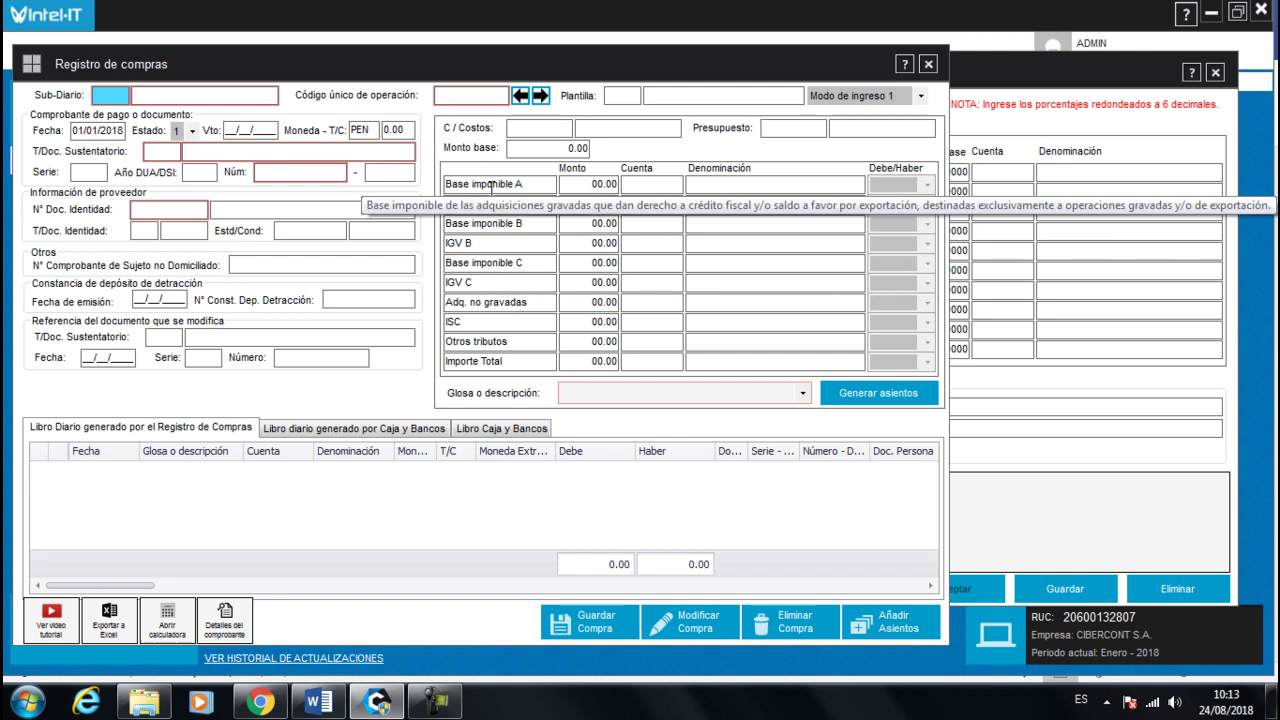
left_click(990, 80)
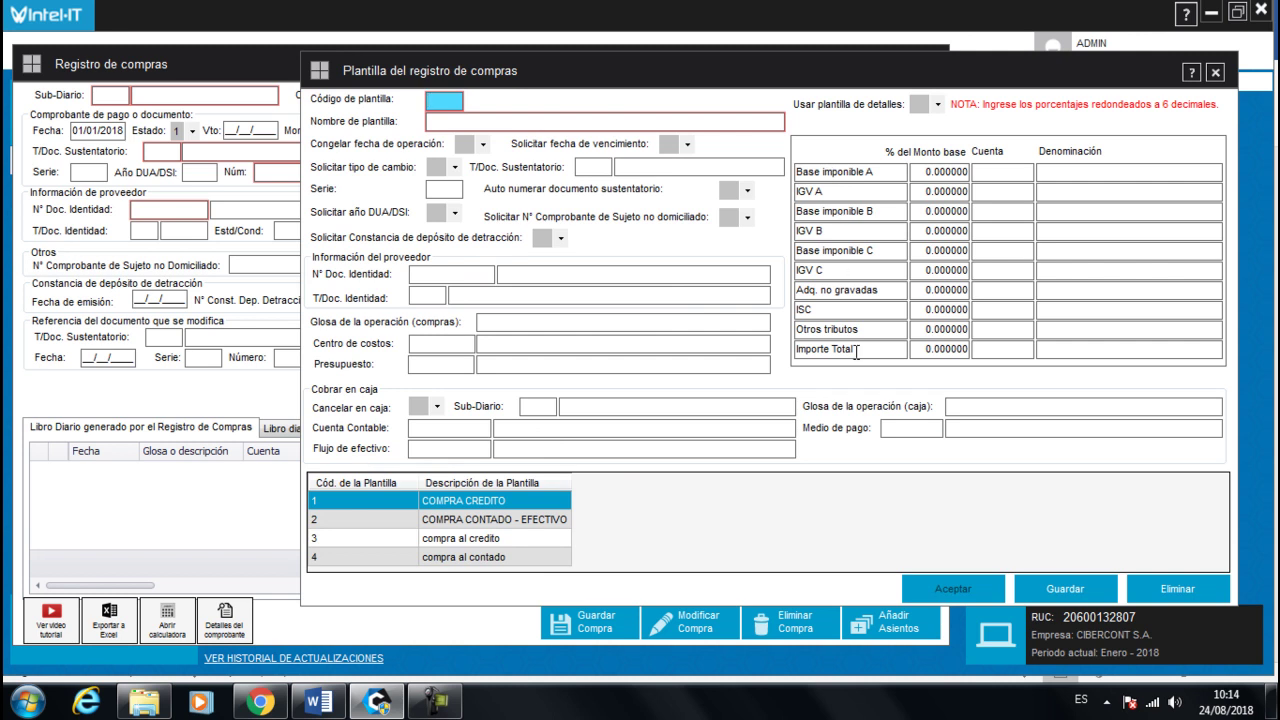
left_click(255, 62)
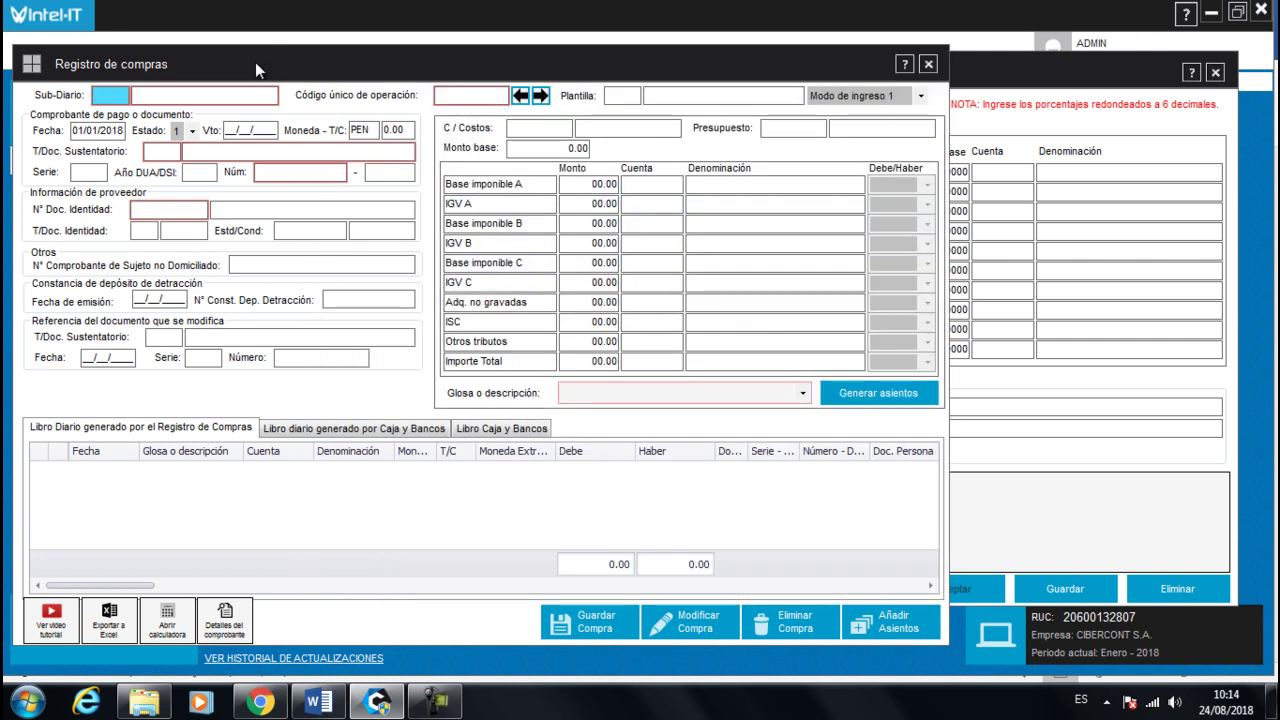
left_click(928, 64)
left_click_drag(896, 79, 688, 84)
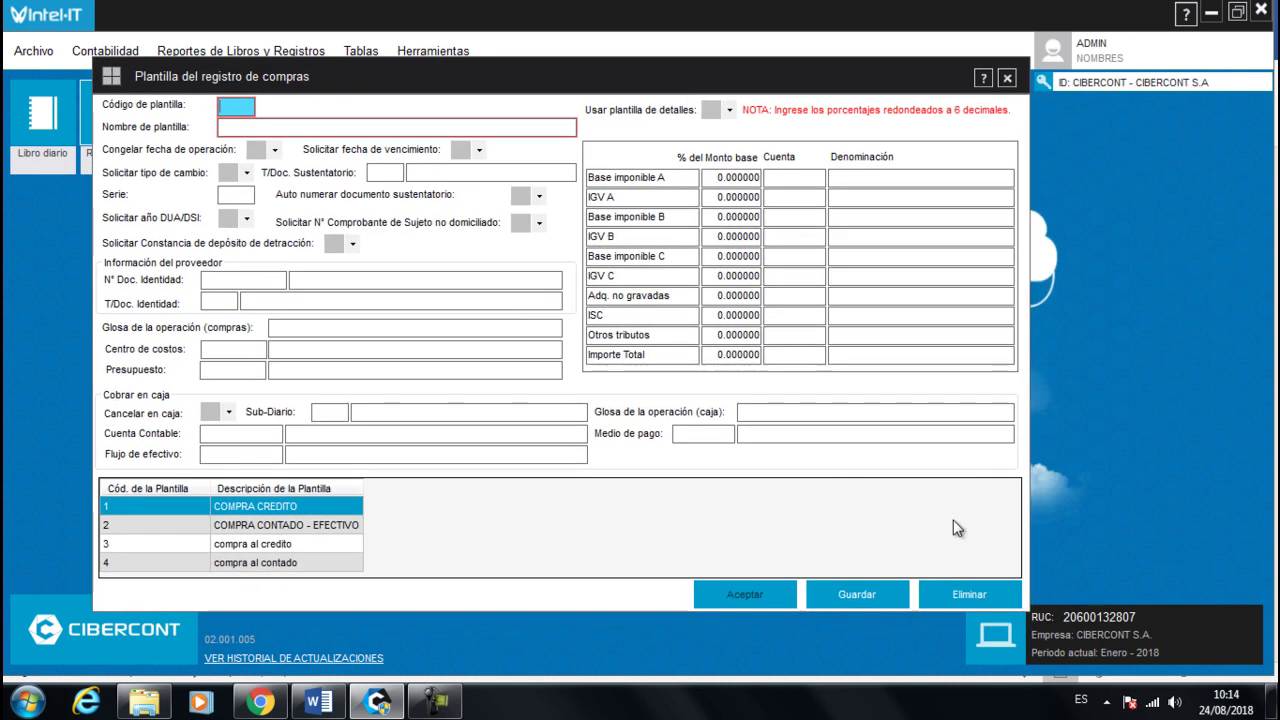
- Start a new template from compra al contado, with code 5 and name 'compra de combustible'
left_click(208, 563)
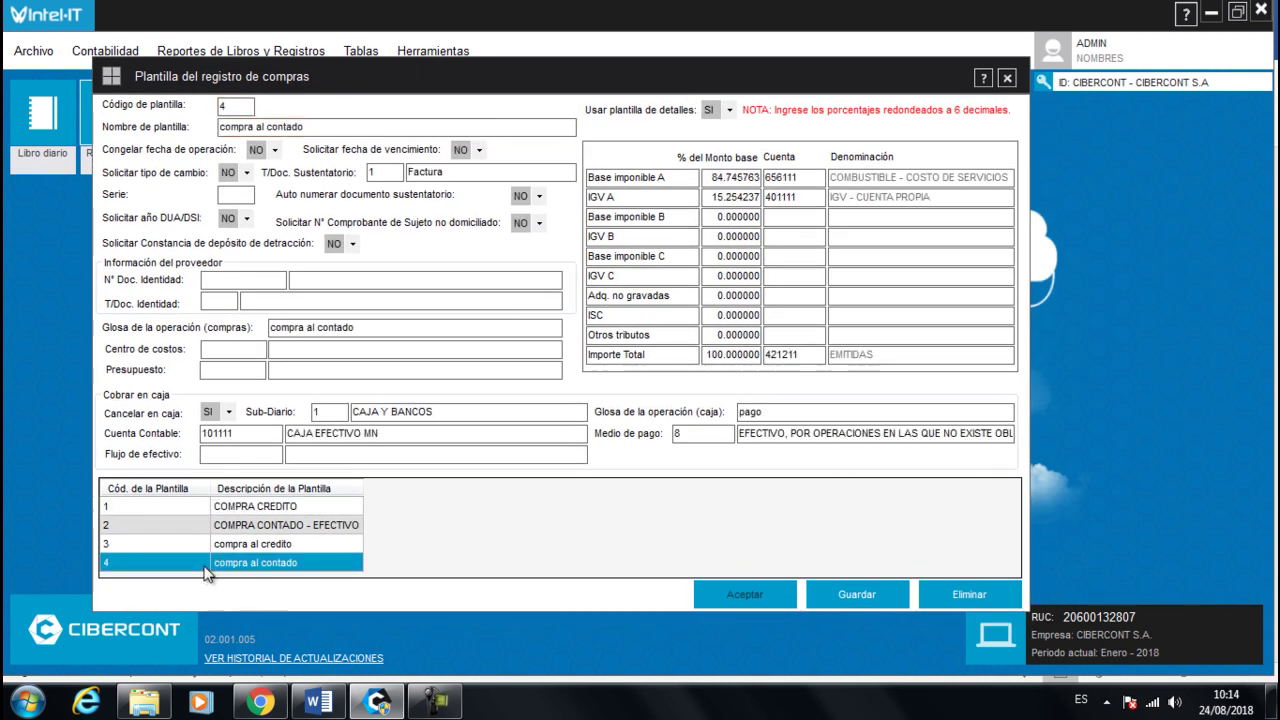
double_click(228, 106)
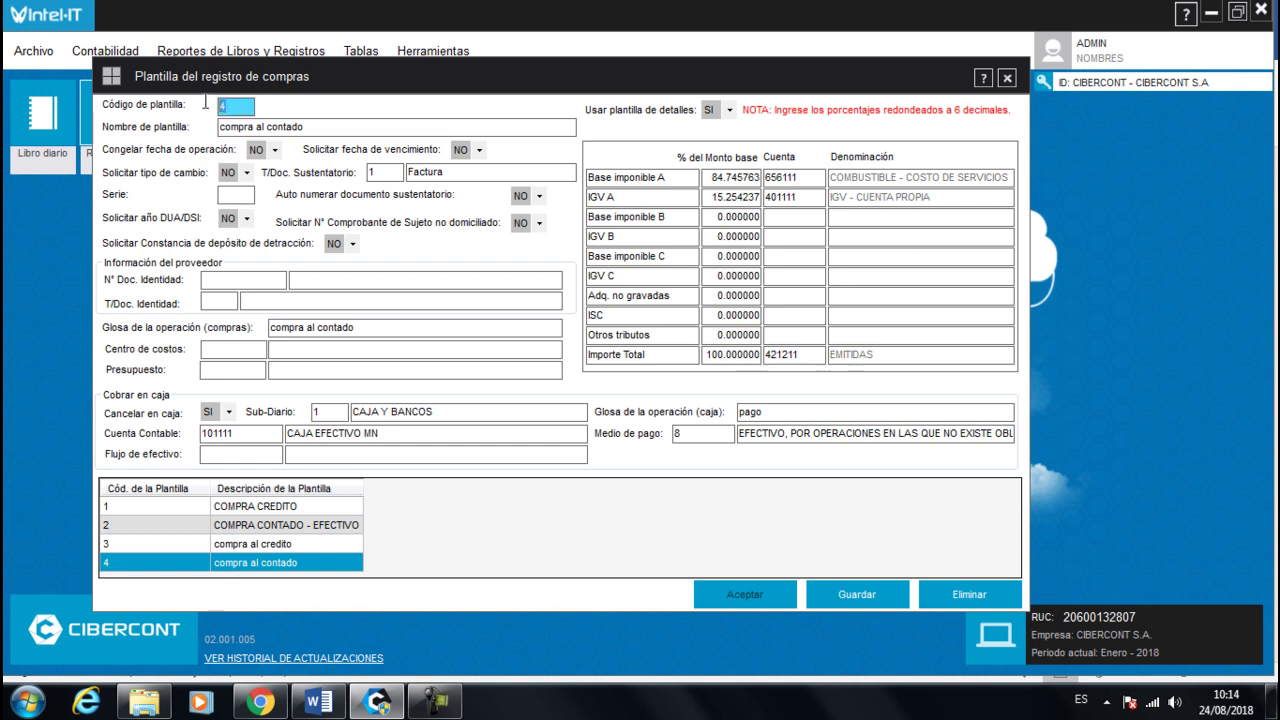
key("BackSpace")
key("Tab")
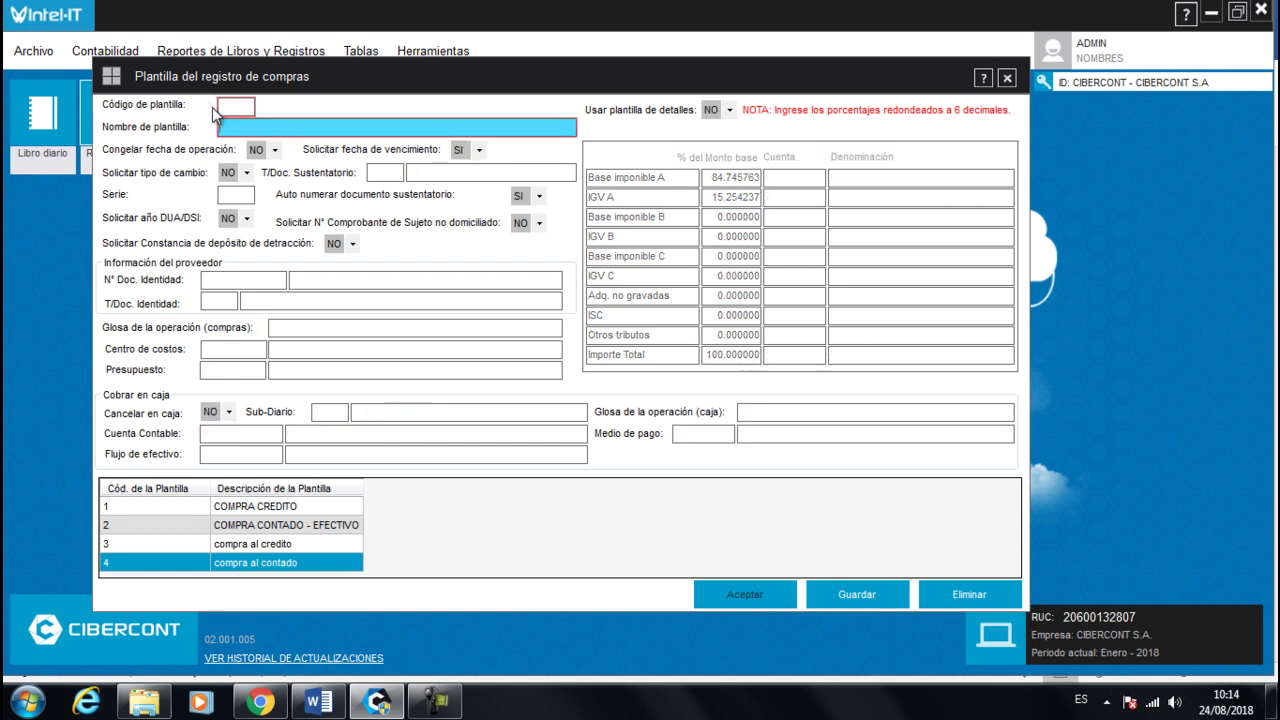
left_click(232, 107)
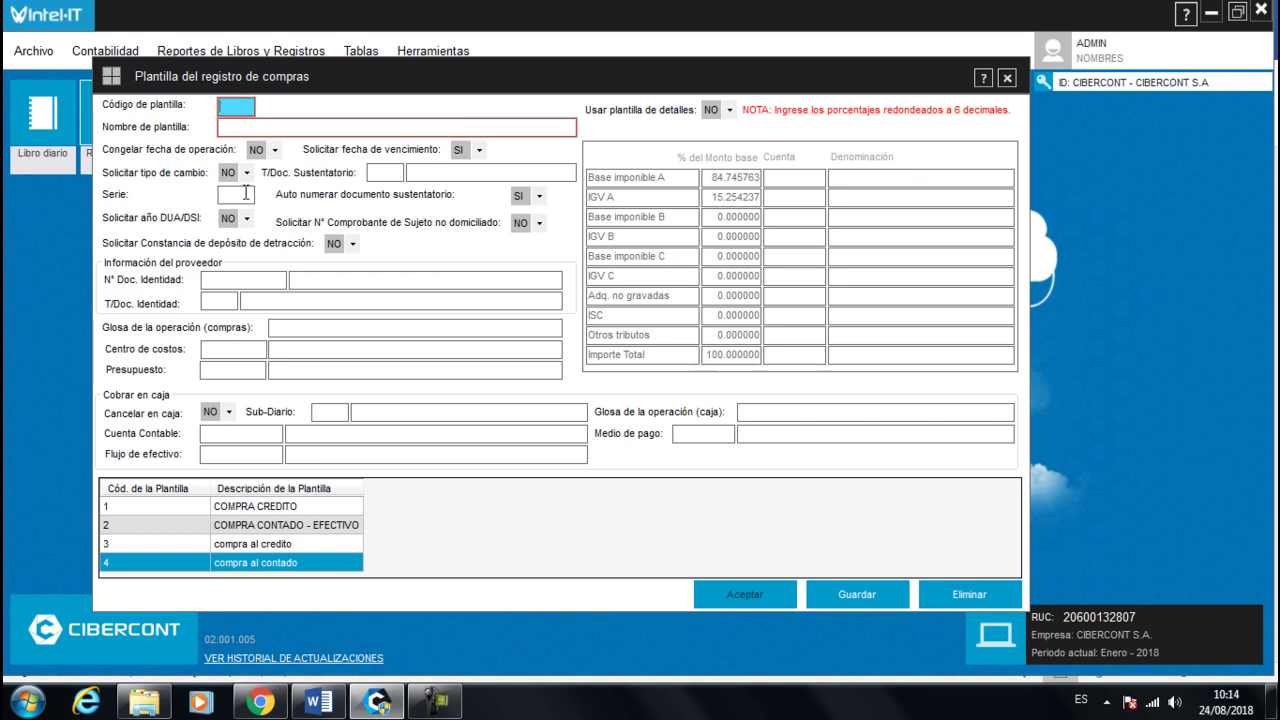
type("5")
key("Tab")
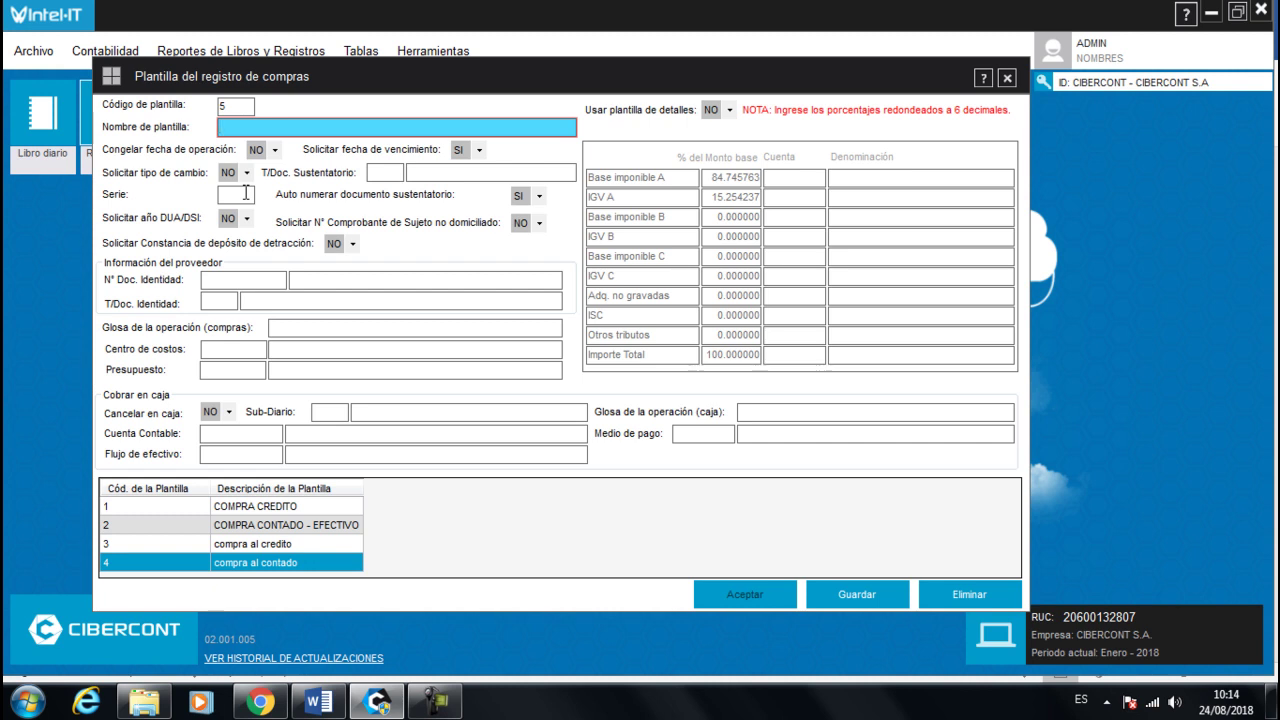
type("compra")
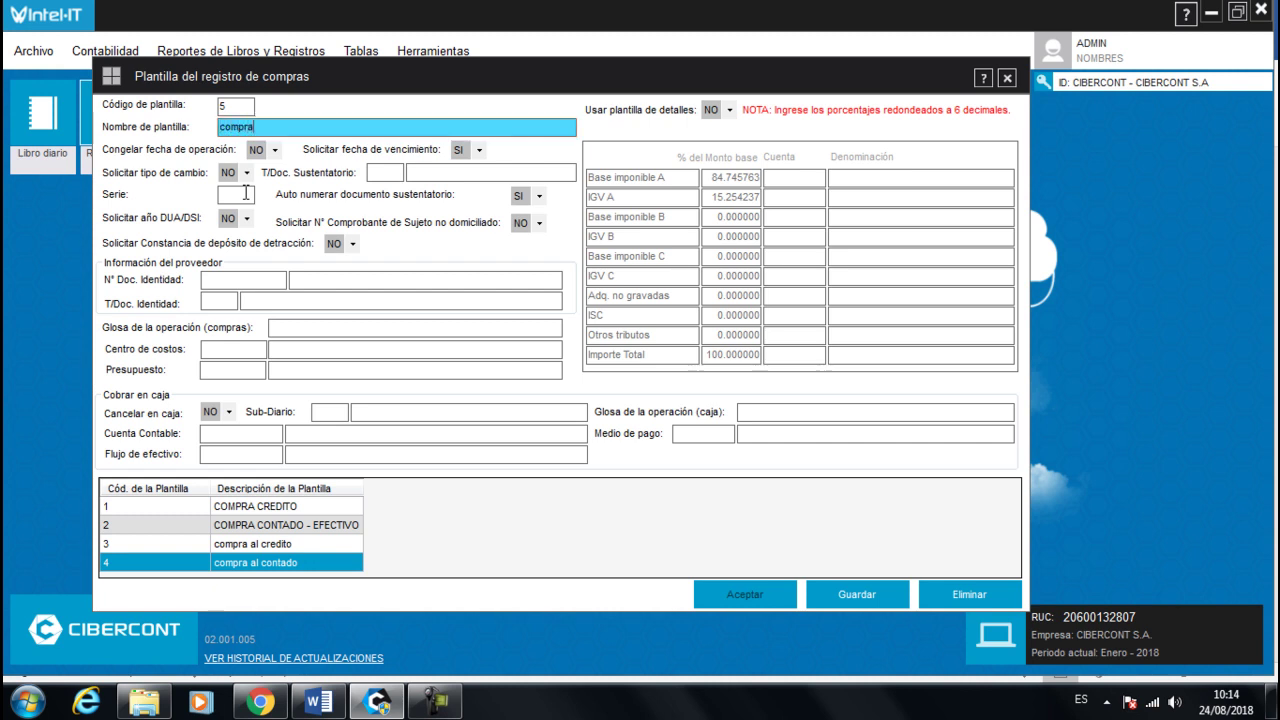
type(" de combustible")
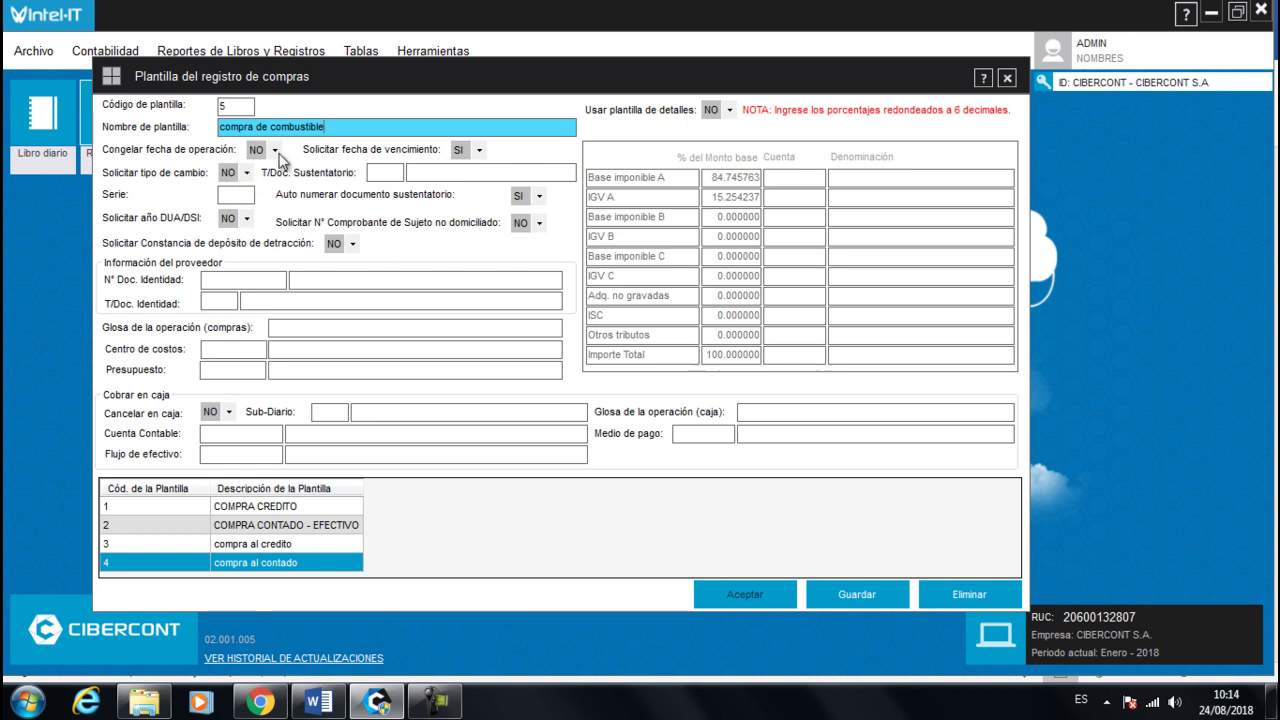
- Set Congelar fecha and Solicitar vencimiento to NO
left_click(270, 150)
left_click(275, 182)
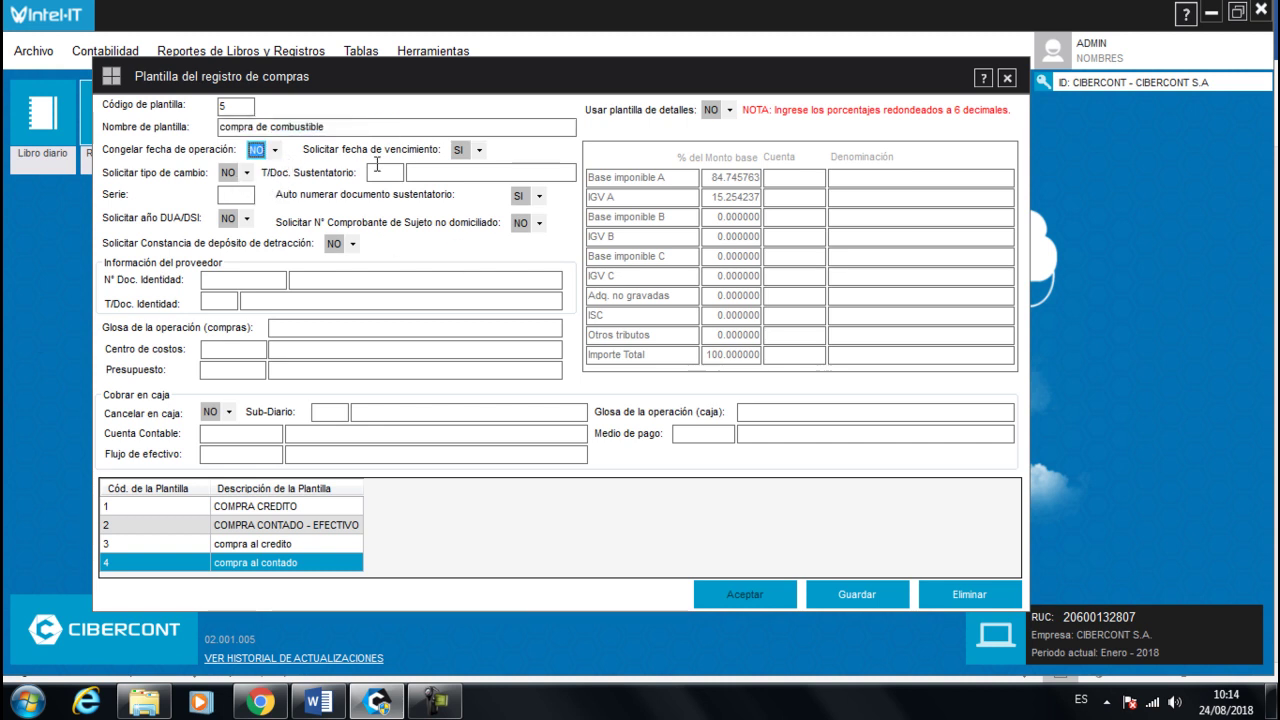
left_click(478, 150)
left_click(465, 183)
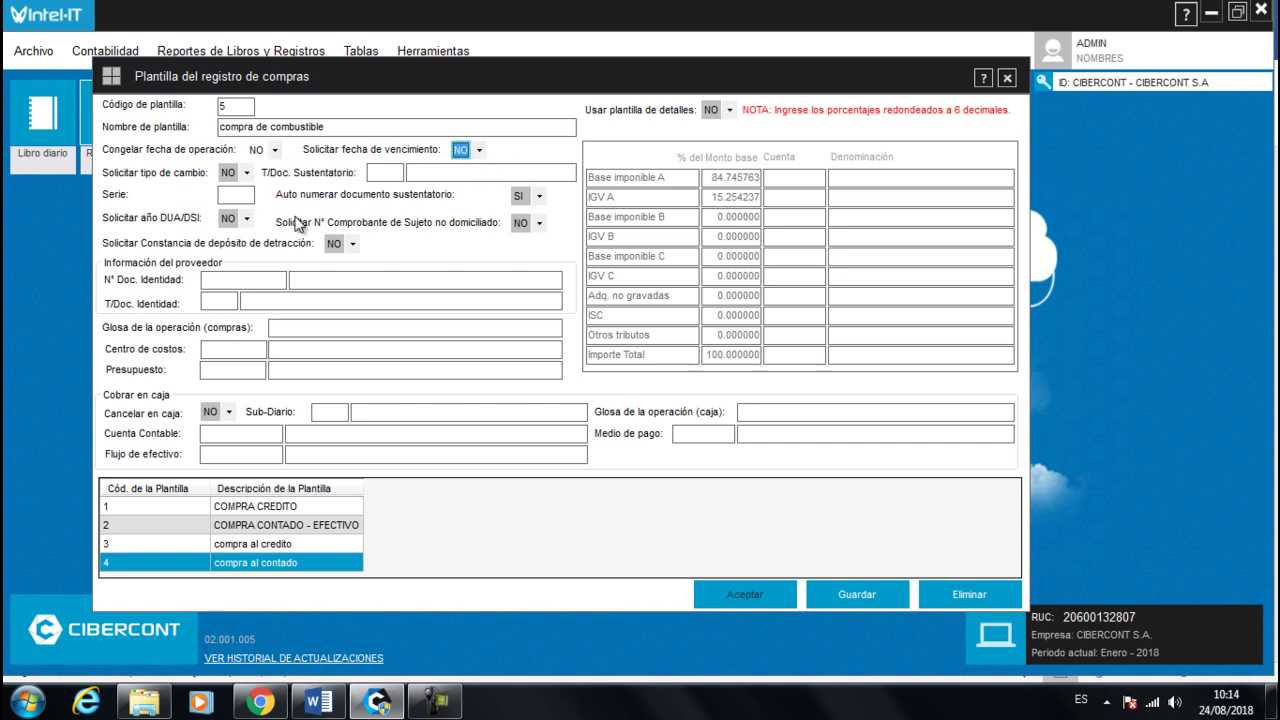
- Set document type 01 Factura and Auto numerar NO, and enter the gloss 'compra de combustible'
left_click(395, 173)
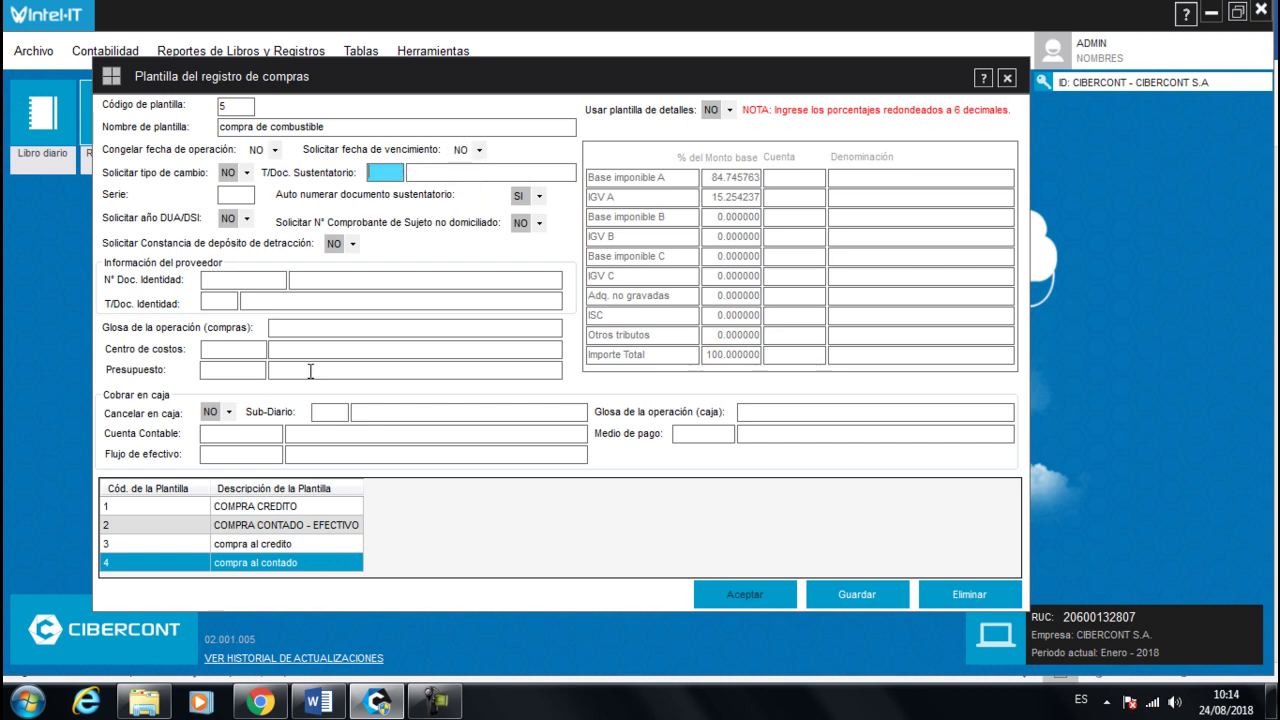
type("01")
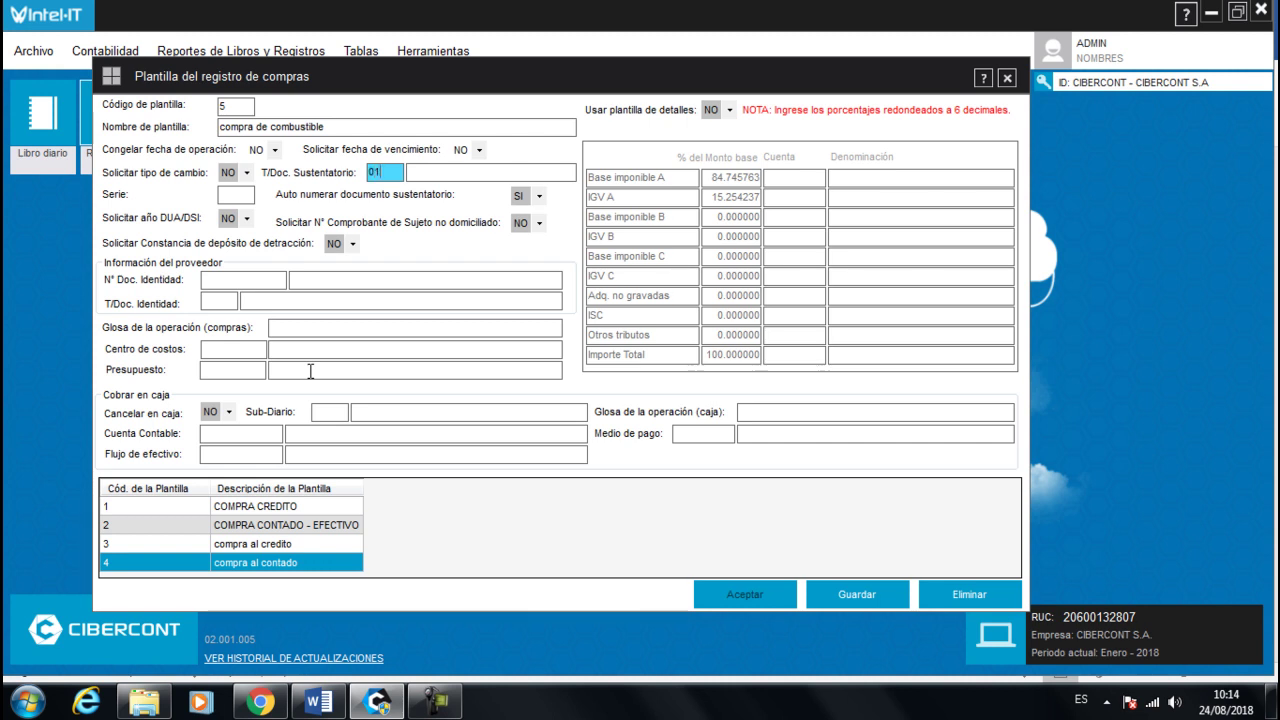
key("Return")
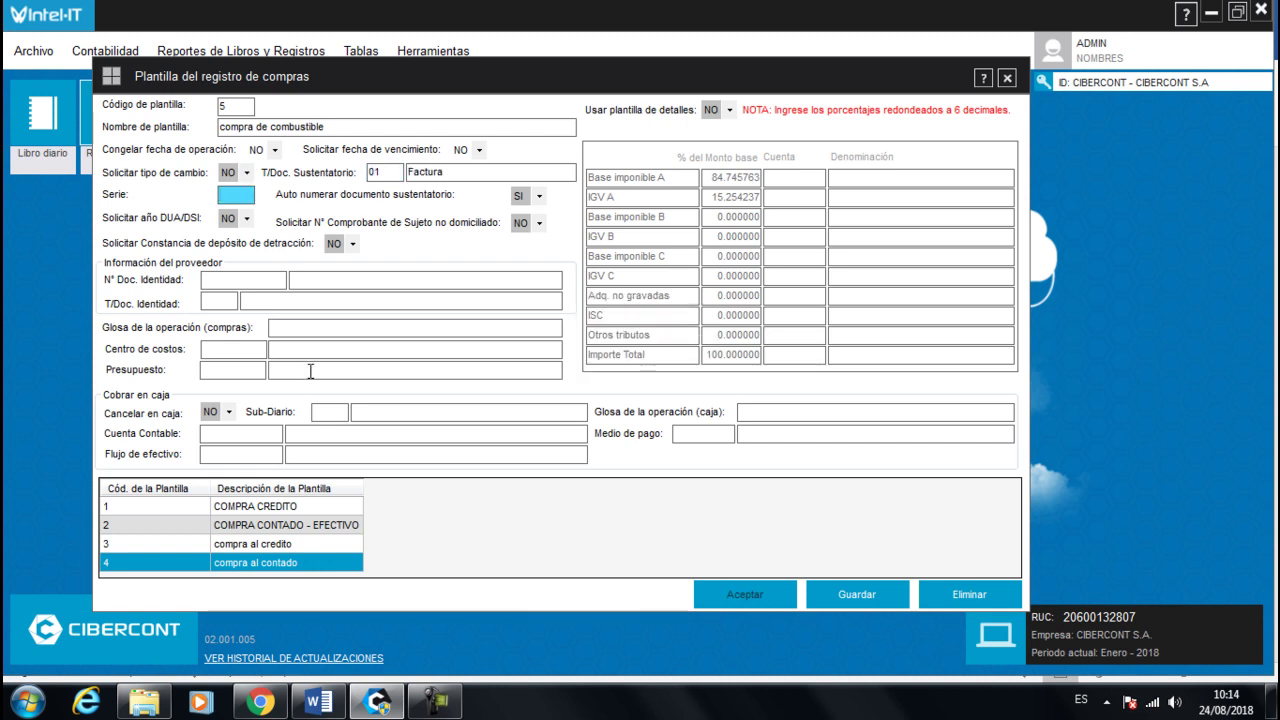
left_click(540, 196)
left_click(534, 224)
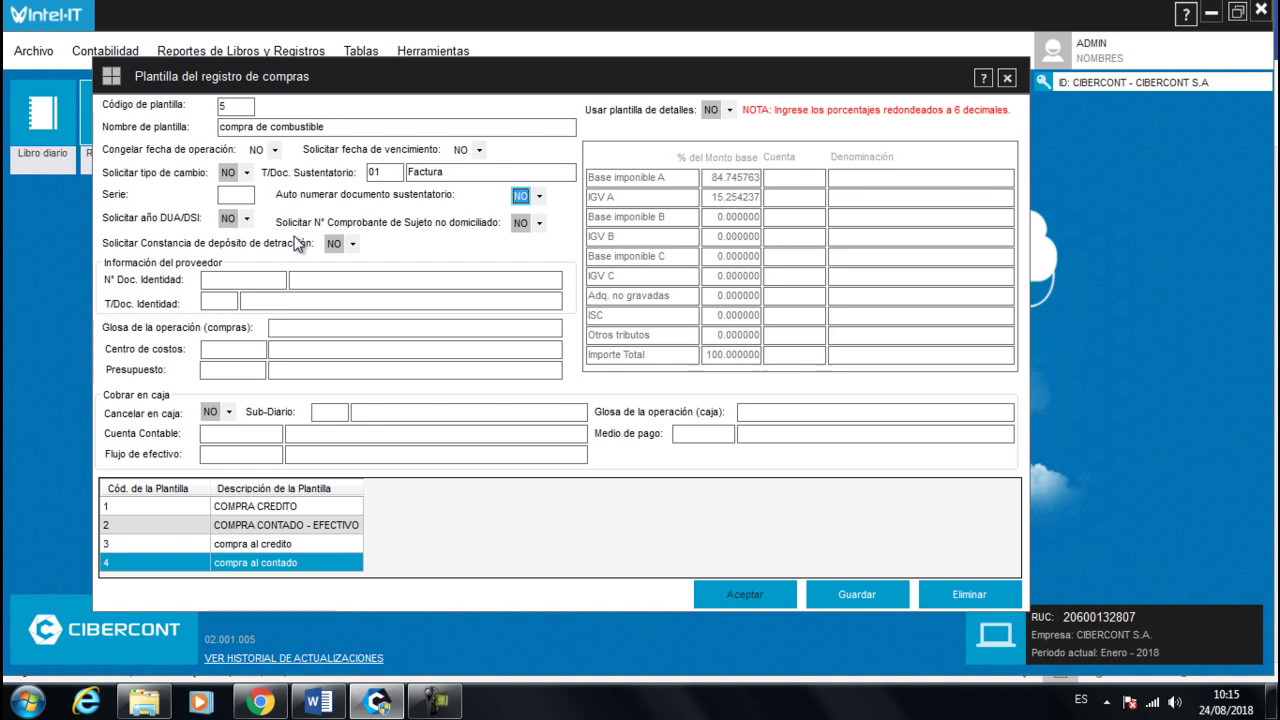
left_click(293, 331)
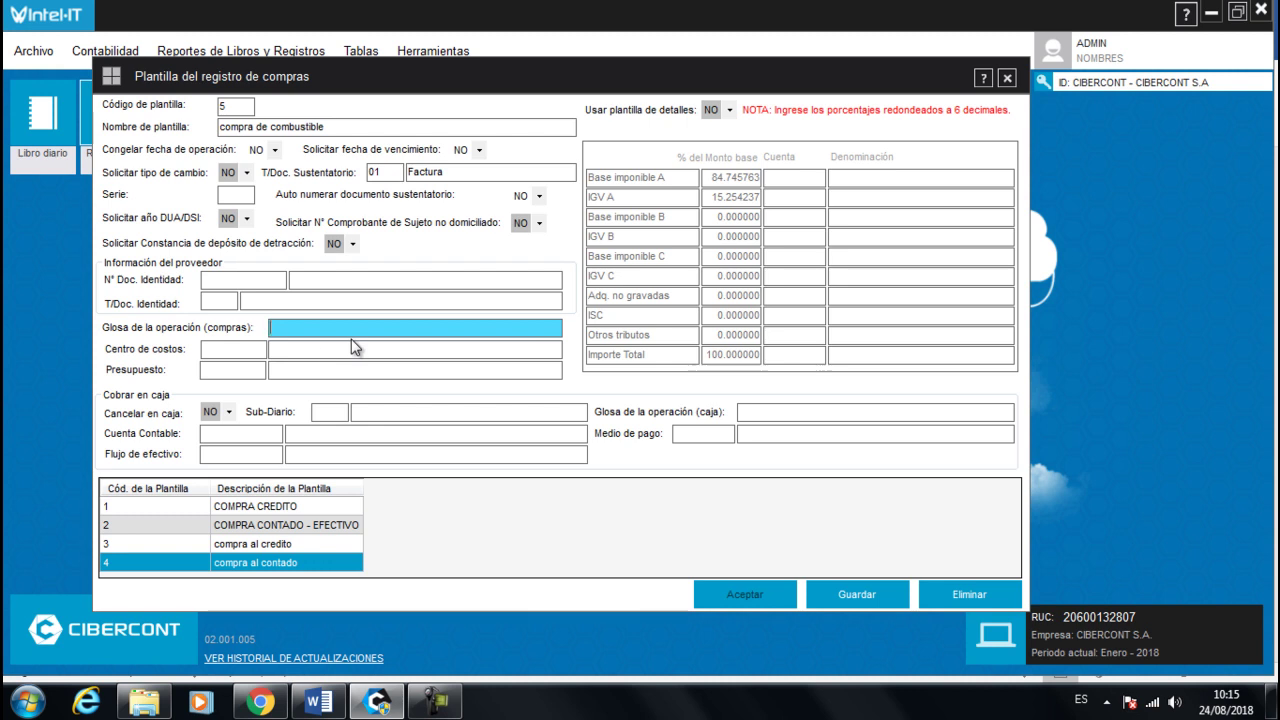
type("compra de combustible")
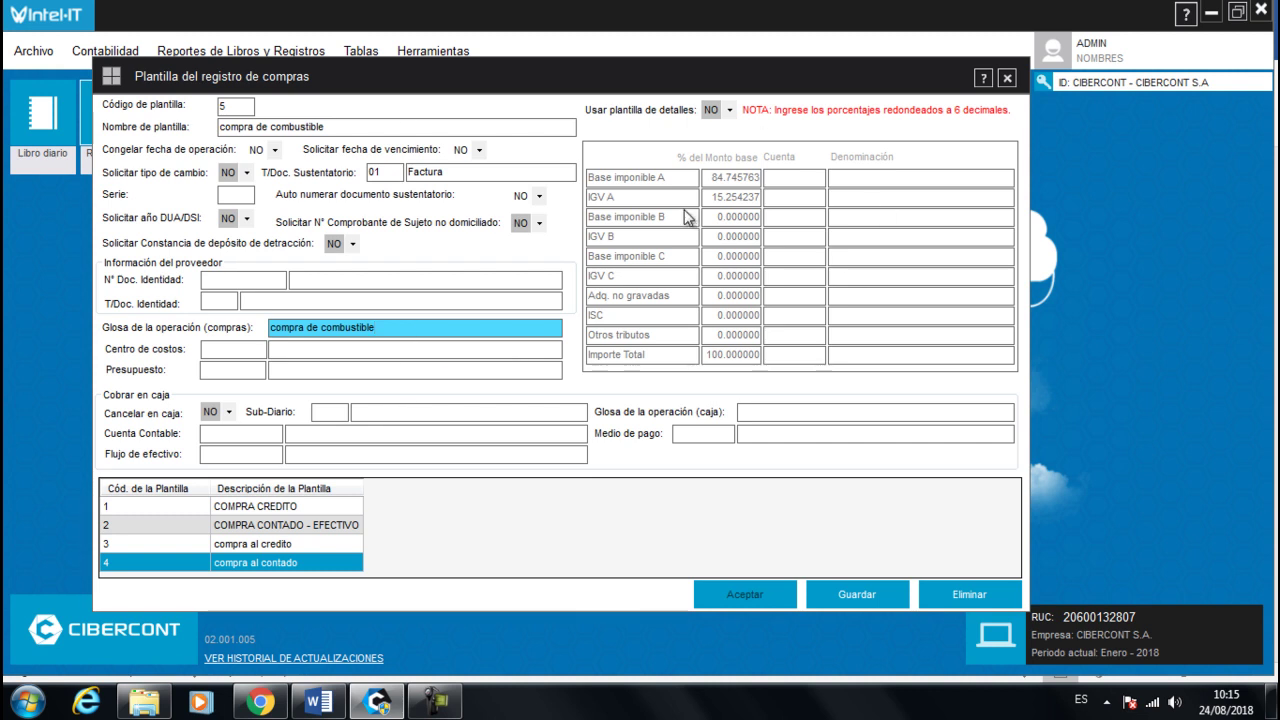
- Set Usar plantilla de detalles to SI and check the 84.745763 base and 15.254237 IGV percentages
left_click(729, 110)
left_click(724, 130)
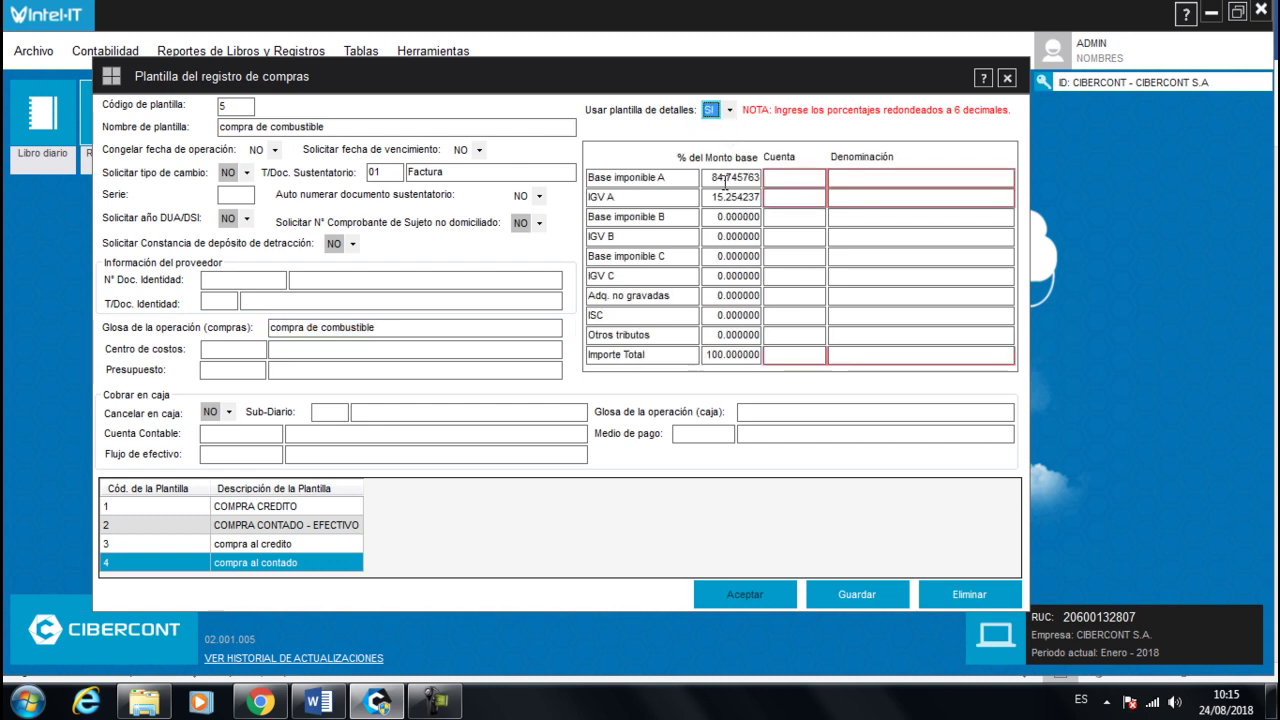
left_click(723, 180)
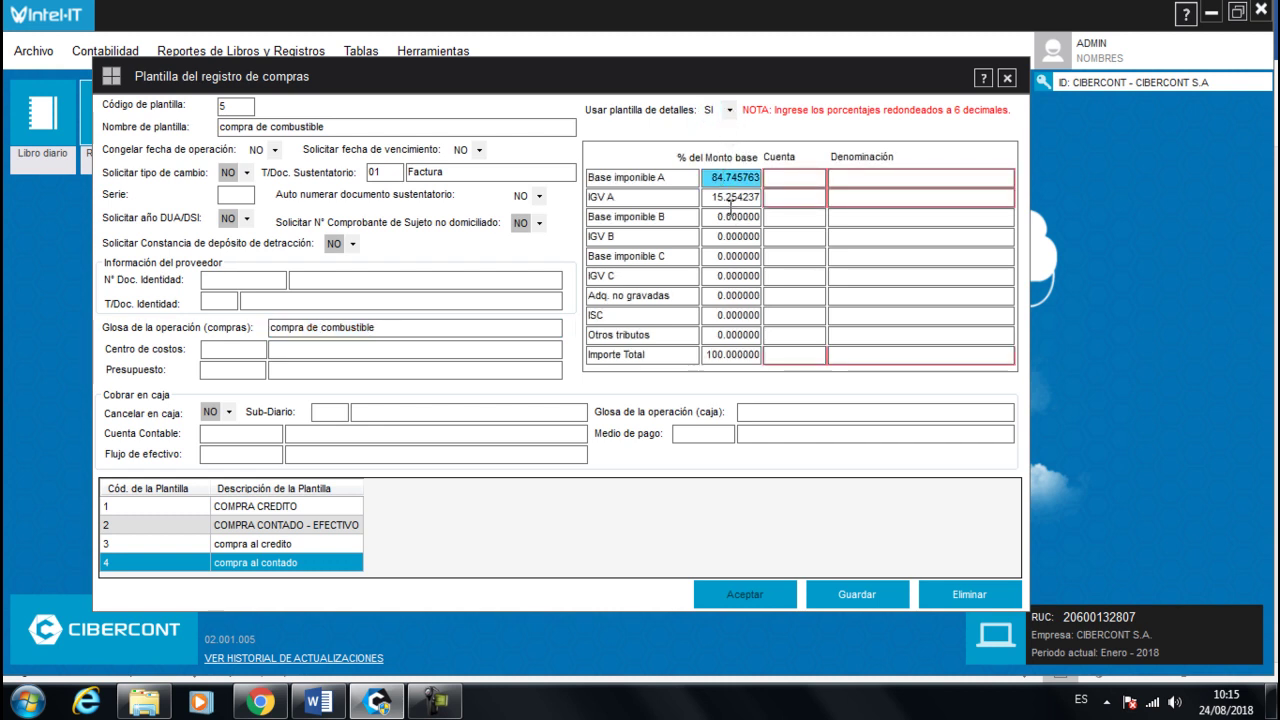
left_click(729, 197)
left_click(730, 346)
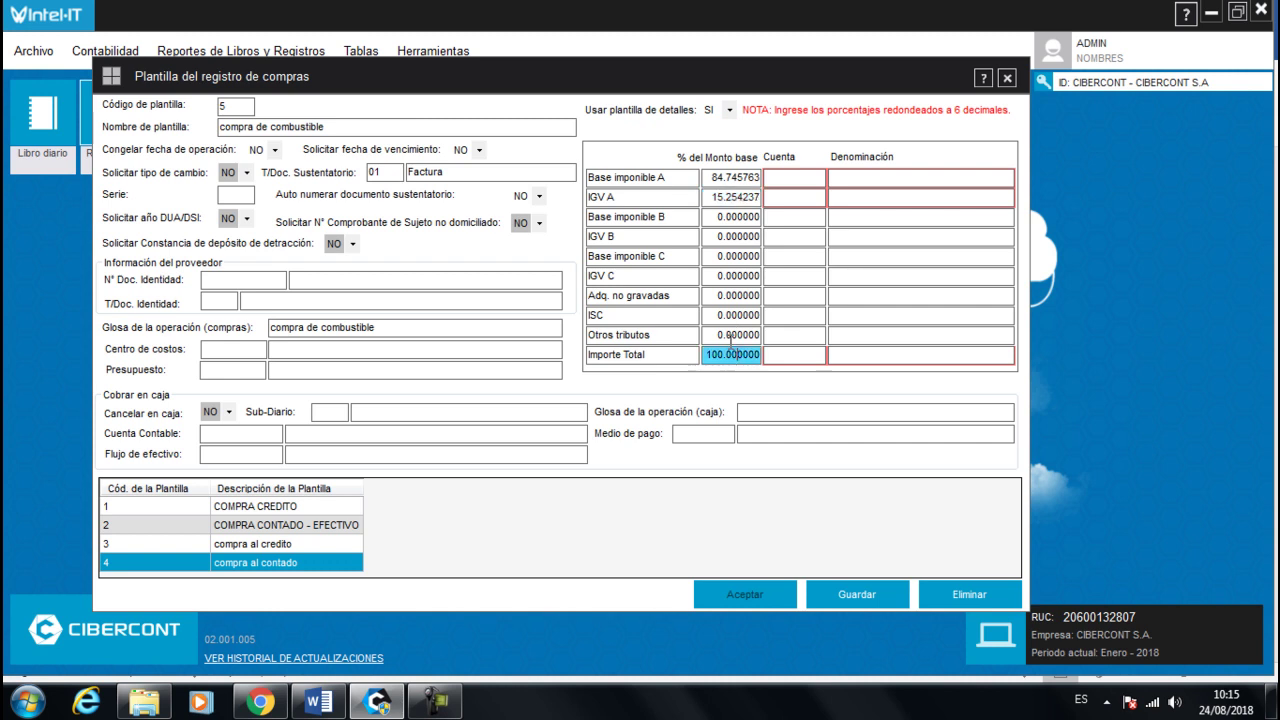
left_click(747, 177)
left_click(742, 198)
left_click(726, 360)
left_click(743, 175)
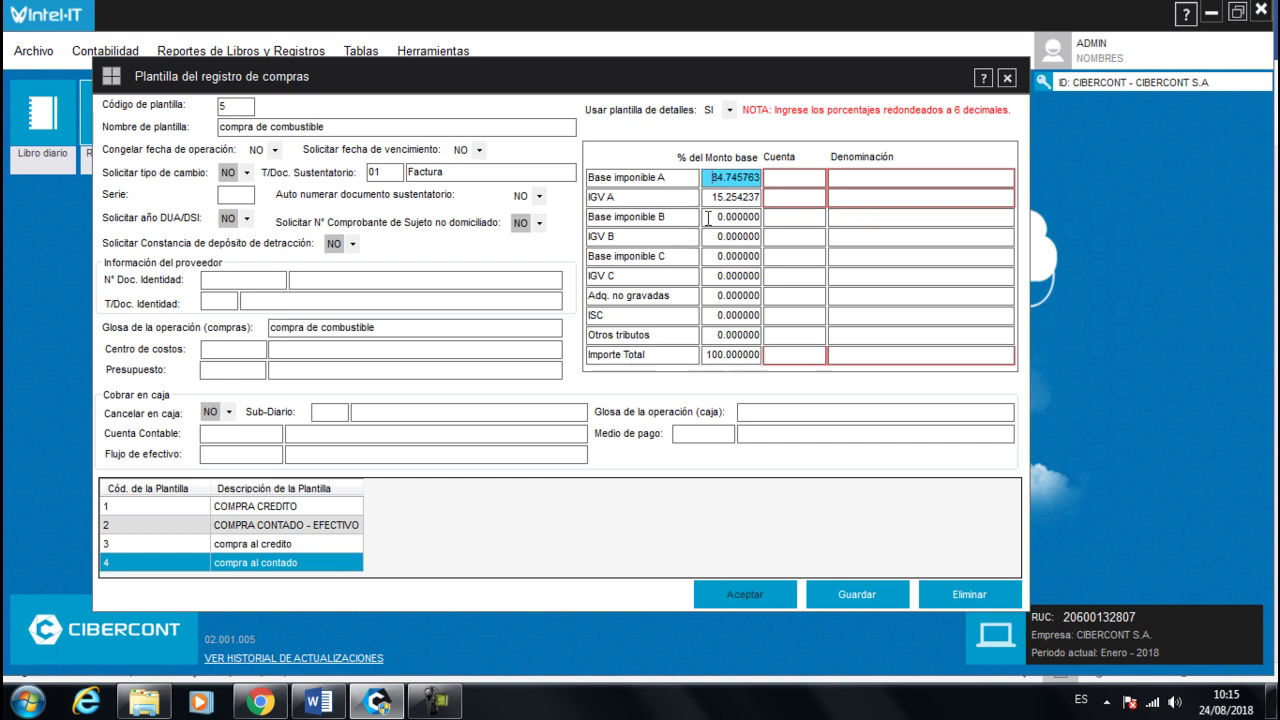
left_click(720, 193)
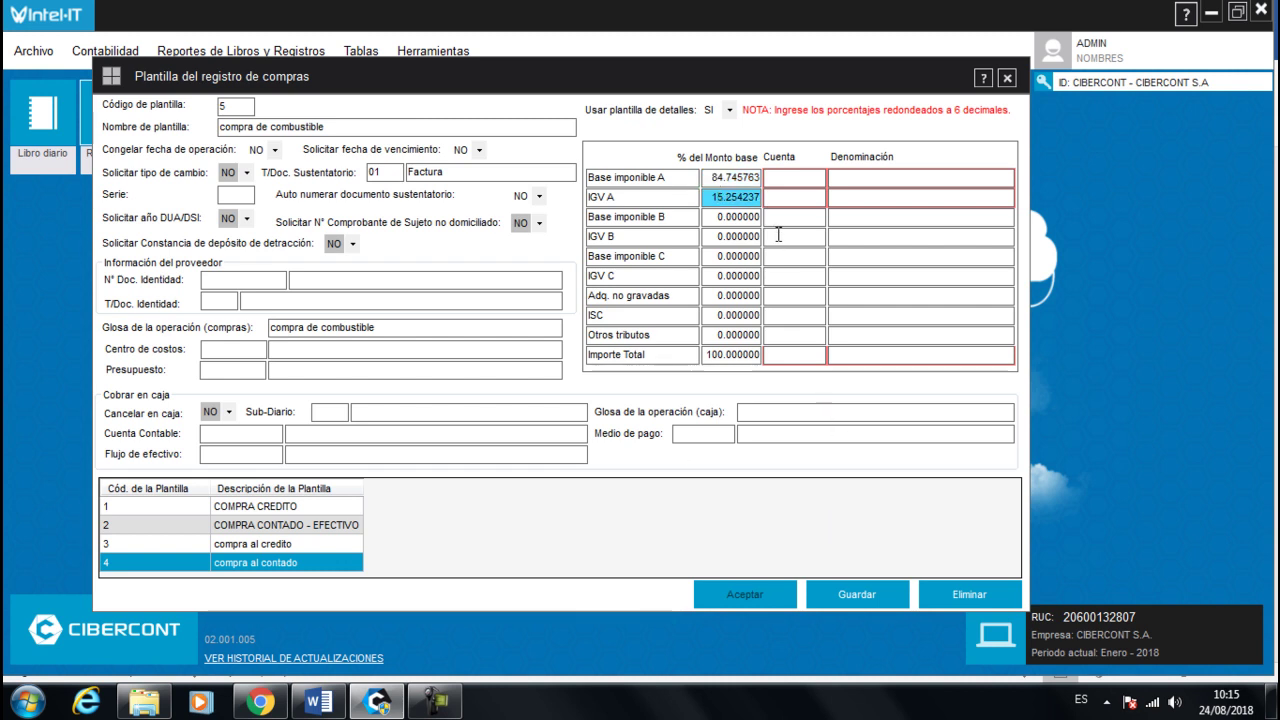
left_click(718, 180)
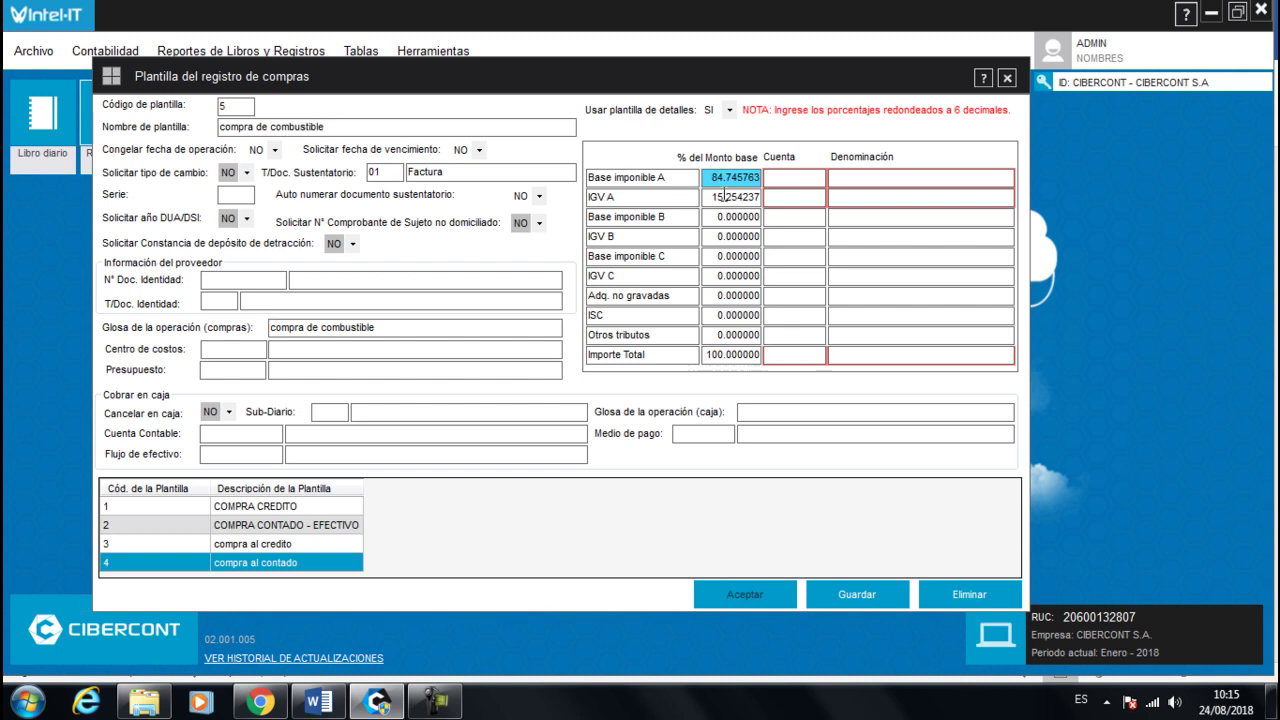
left_click(725, 197)
- Assign accounts 656111, 401111 and 421211 to base, IGV and total, then save template 5
left_click(805, 178)
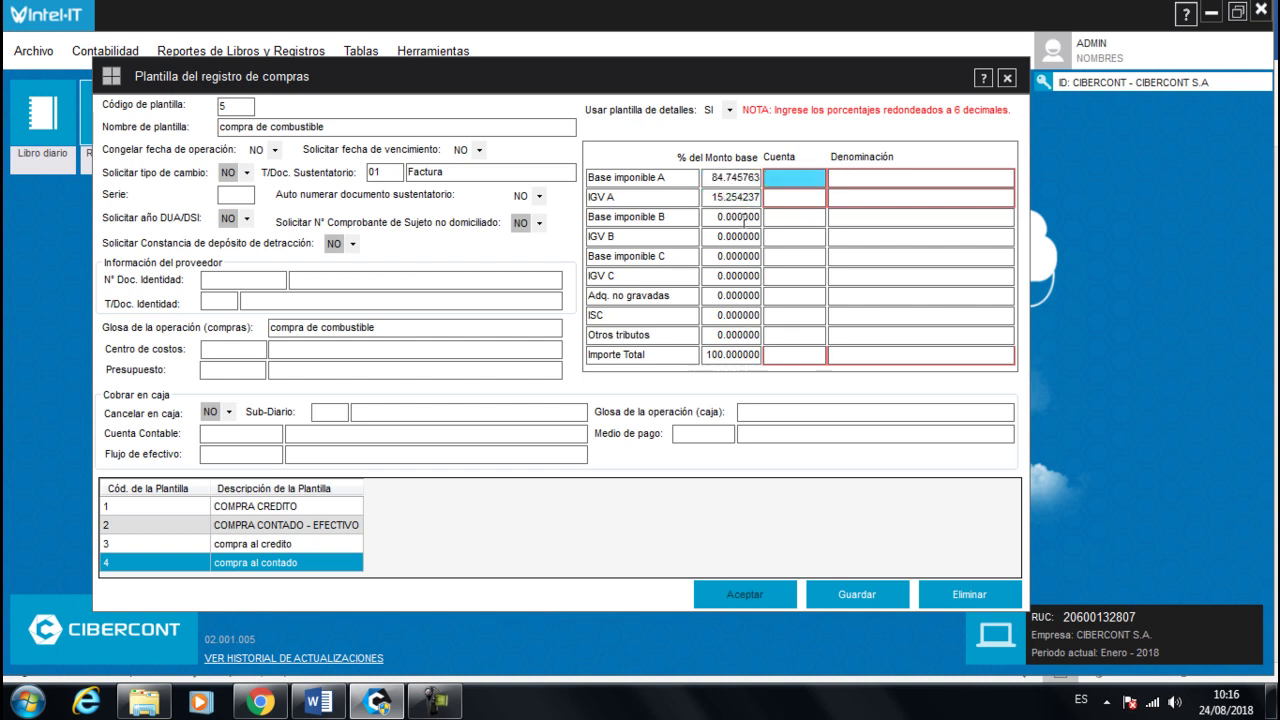
type("656111")
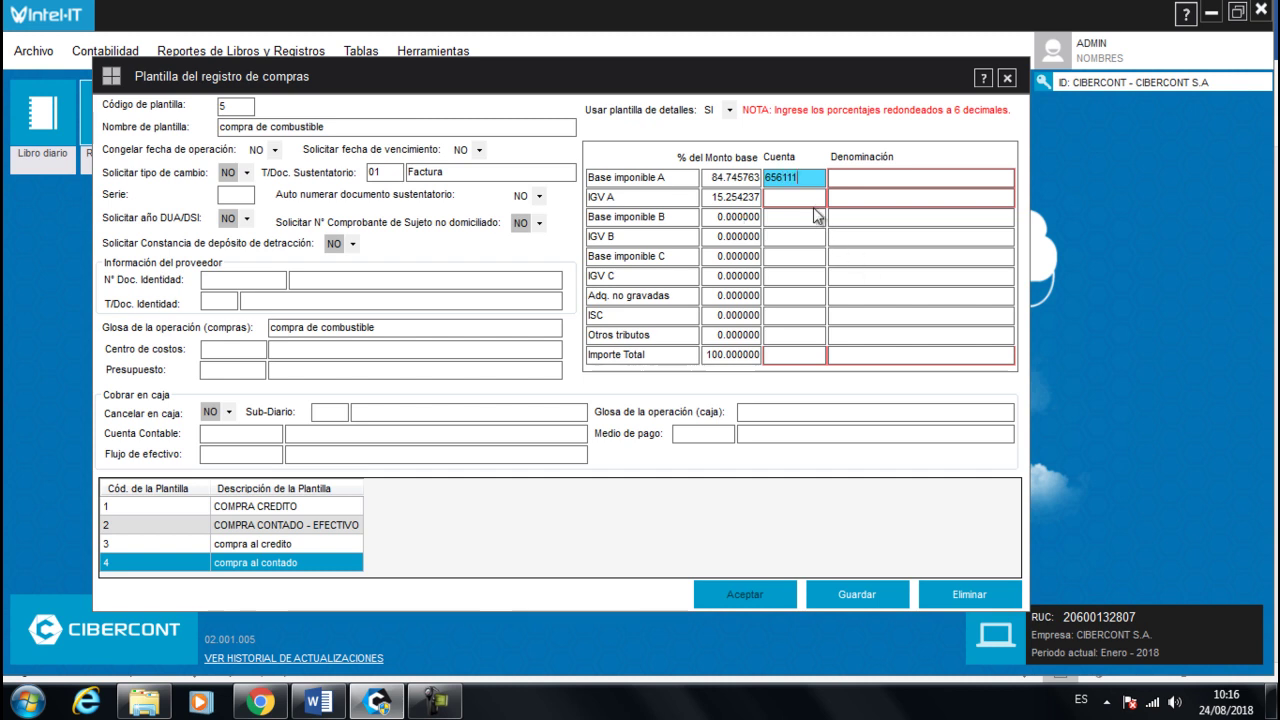
key("Return")
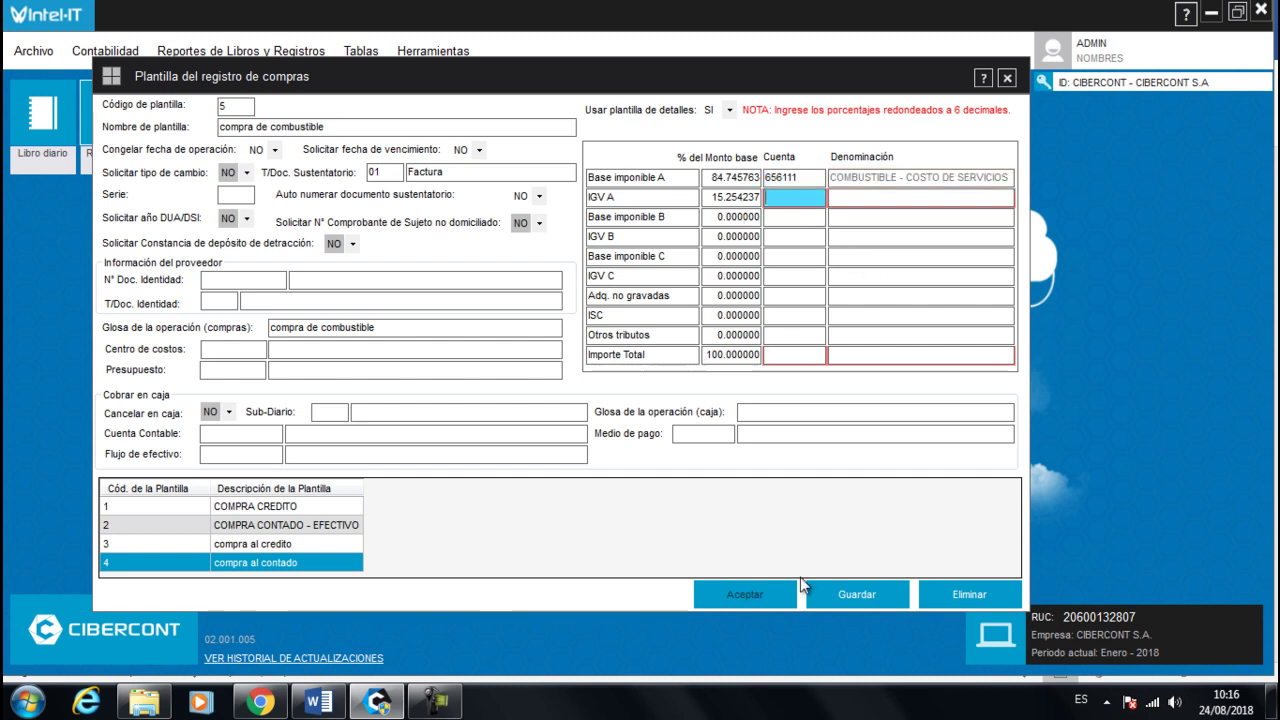
type("401111")
left_click(778, 357)
type("421211")
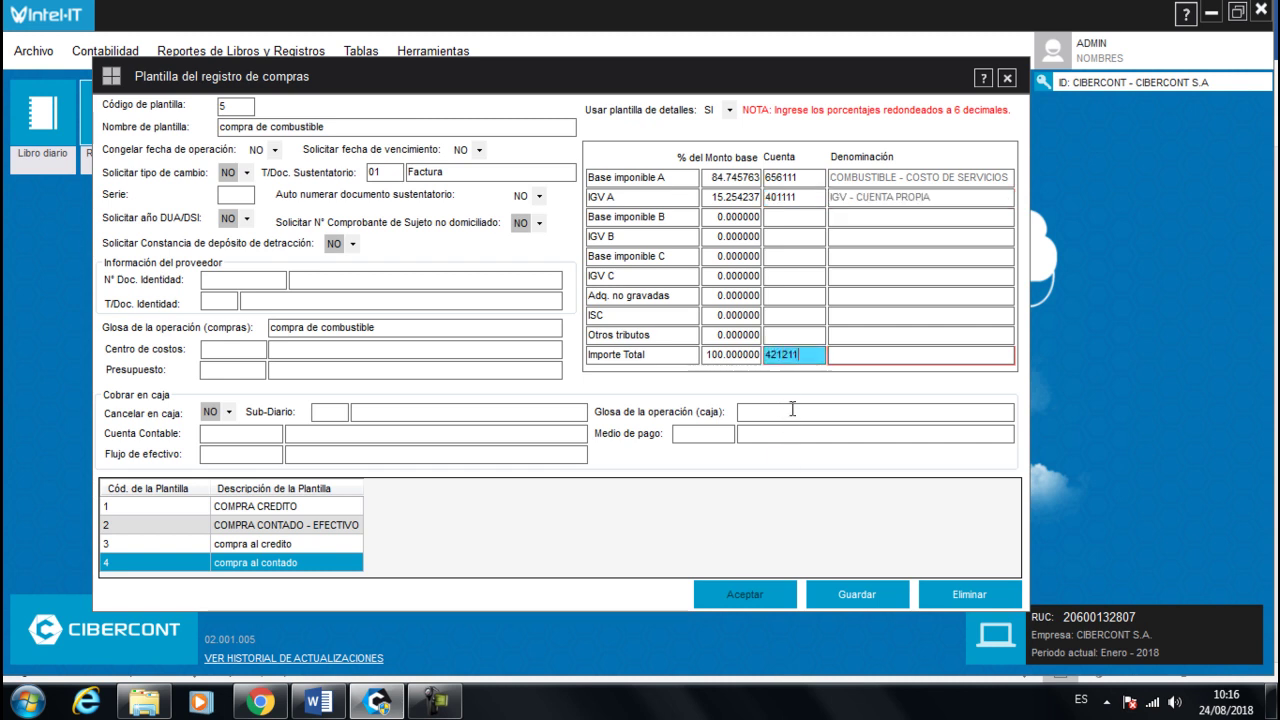
left_click(810, 310)
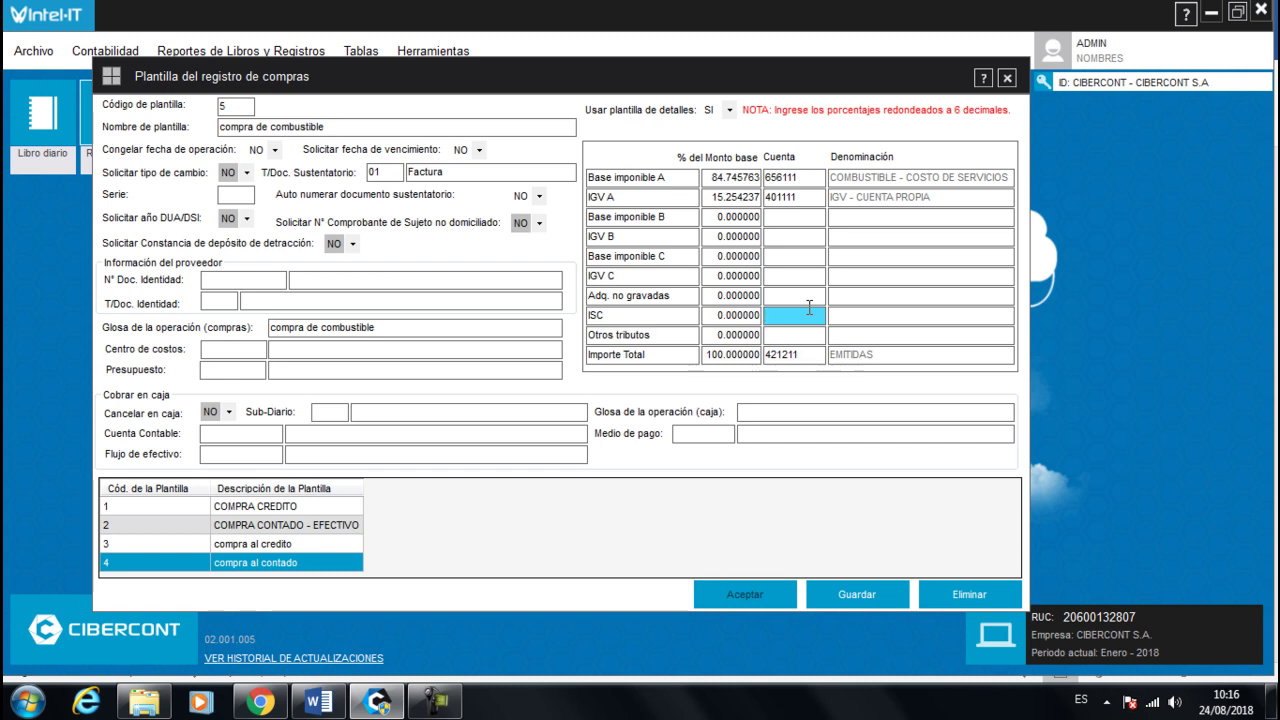
left_click(871, 597)
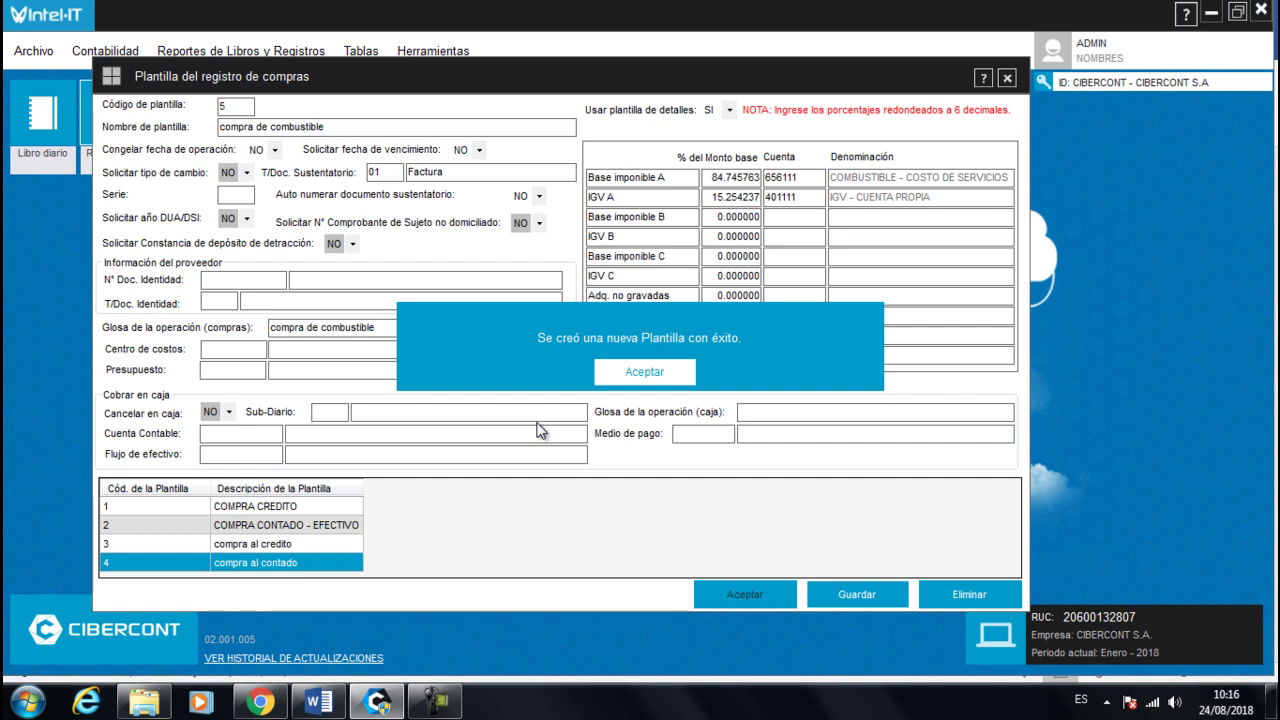
- Dismiss the confirmation, close the template setup, and open a blank Registro de compras form
left_click(622, 373)
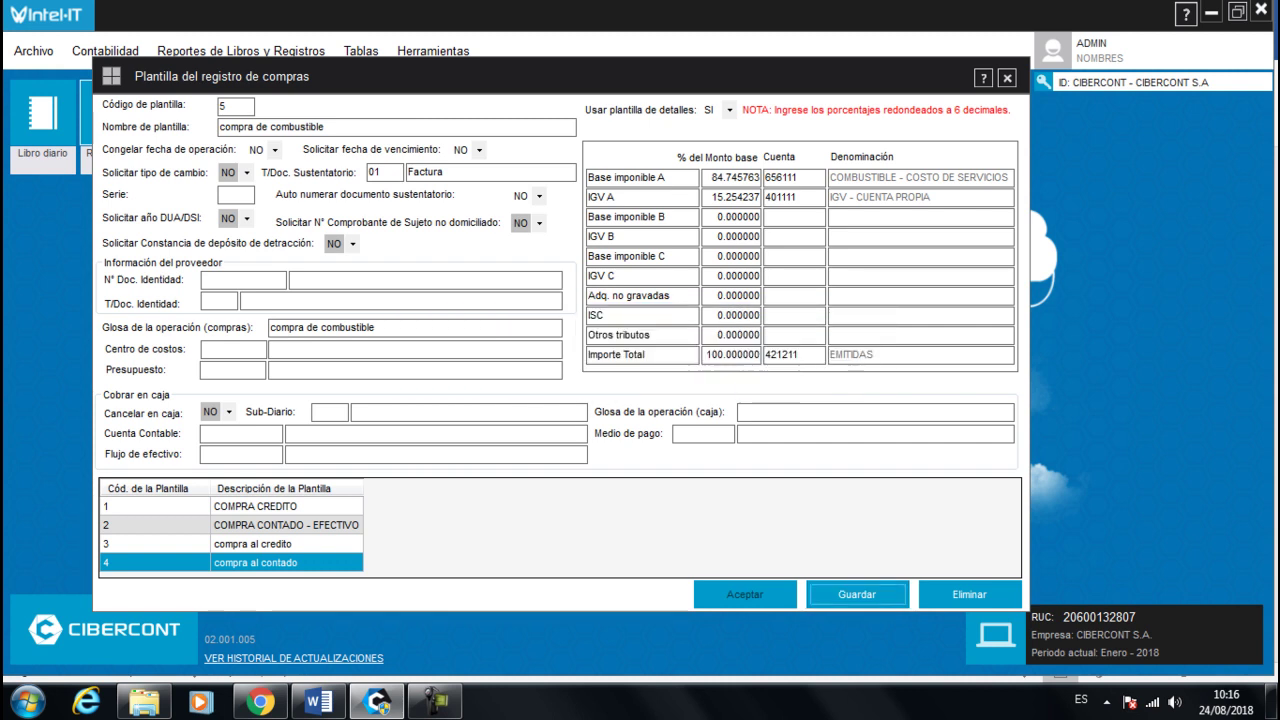
left_click(1007, 80)
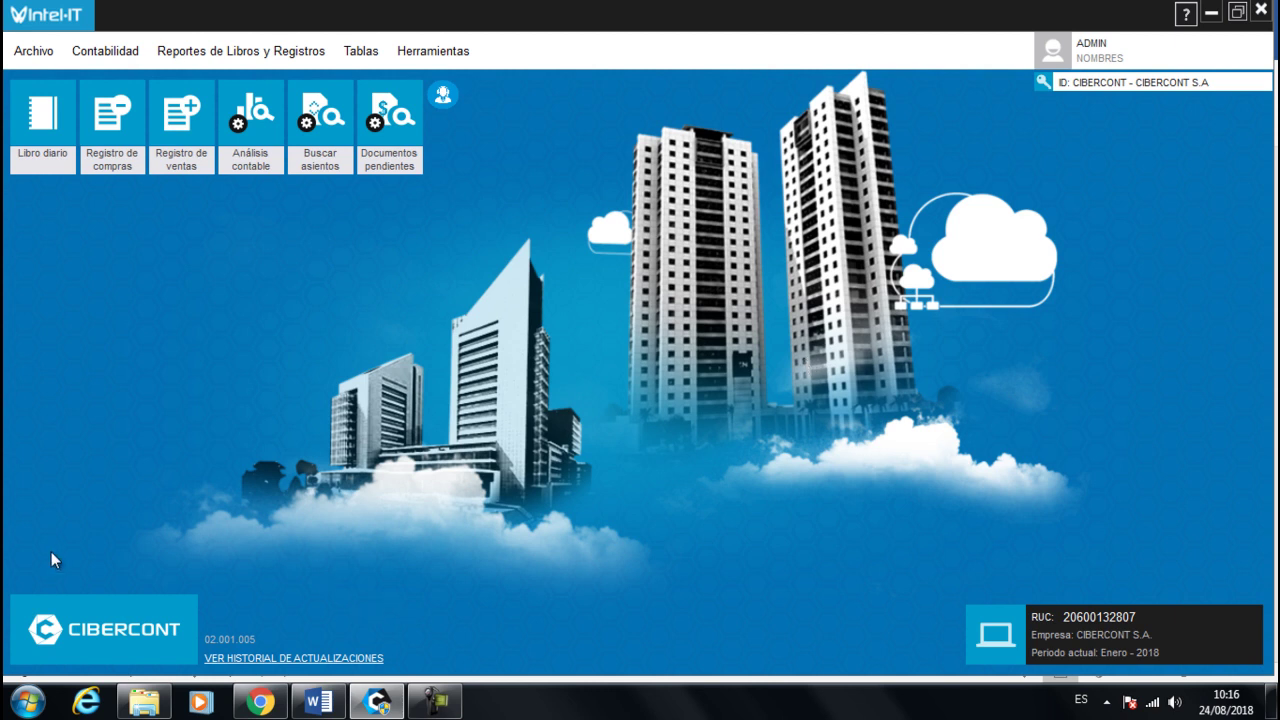
left_click(97, 140)
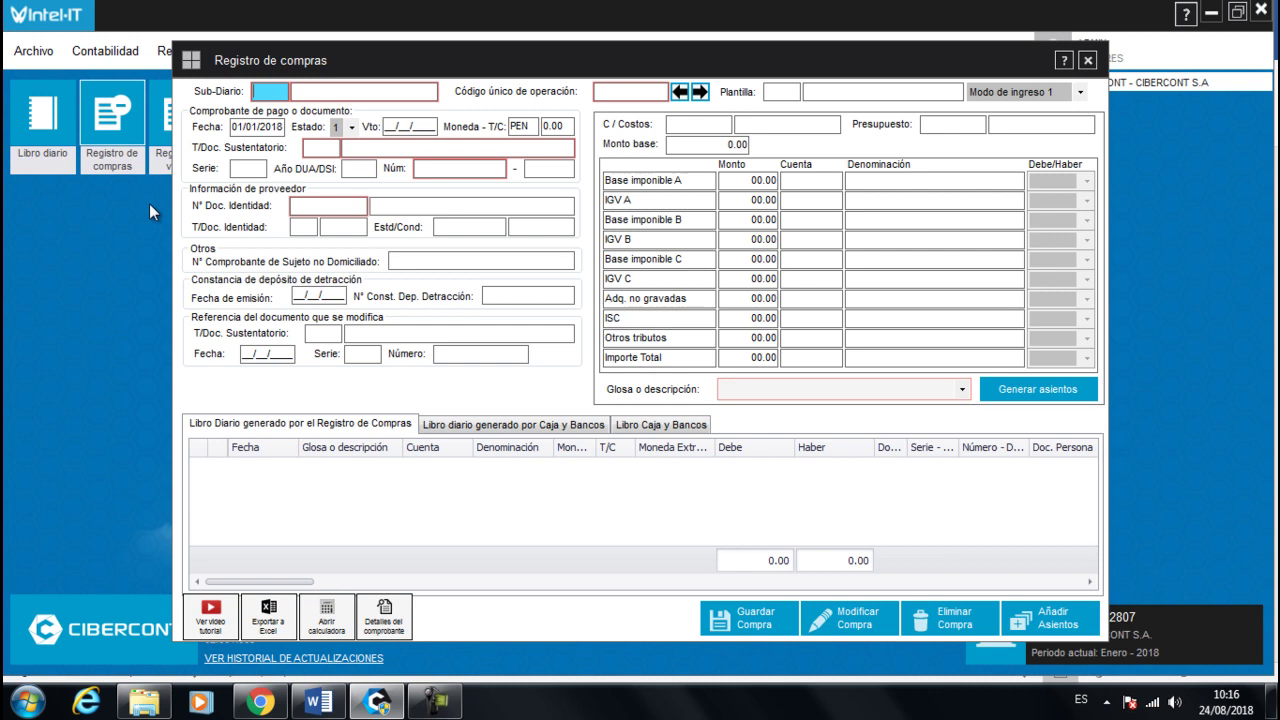
- Choose sub-diario 8 and template 5, compra de combustible, for the new purchase
type("8")
key("Return")
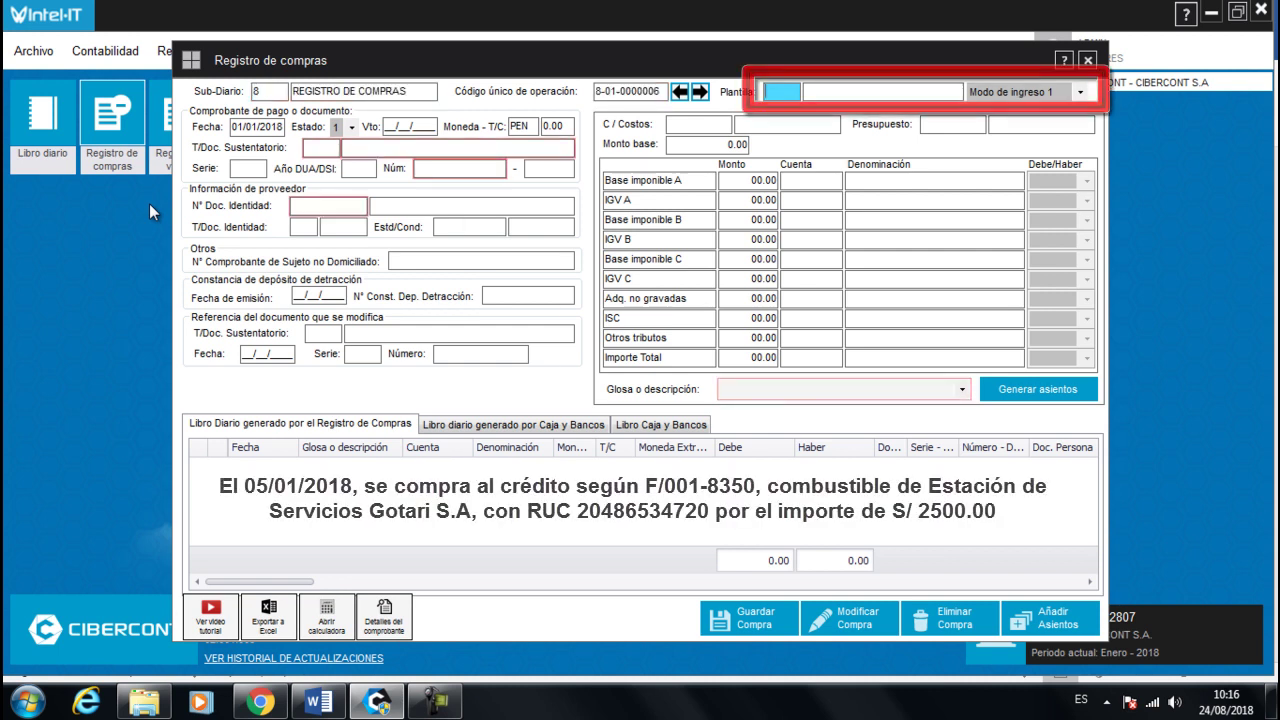
type("5")
key("Return")
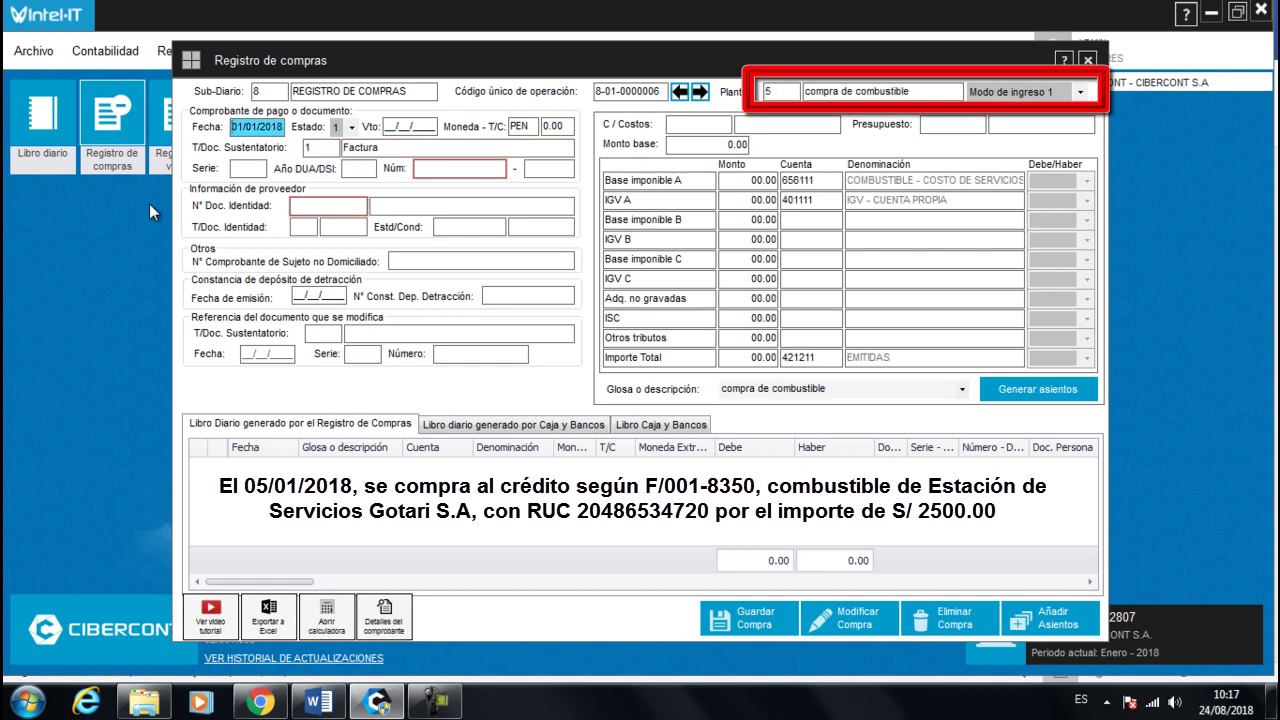
left_click(321, 148)
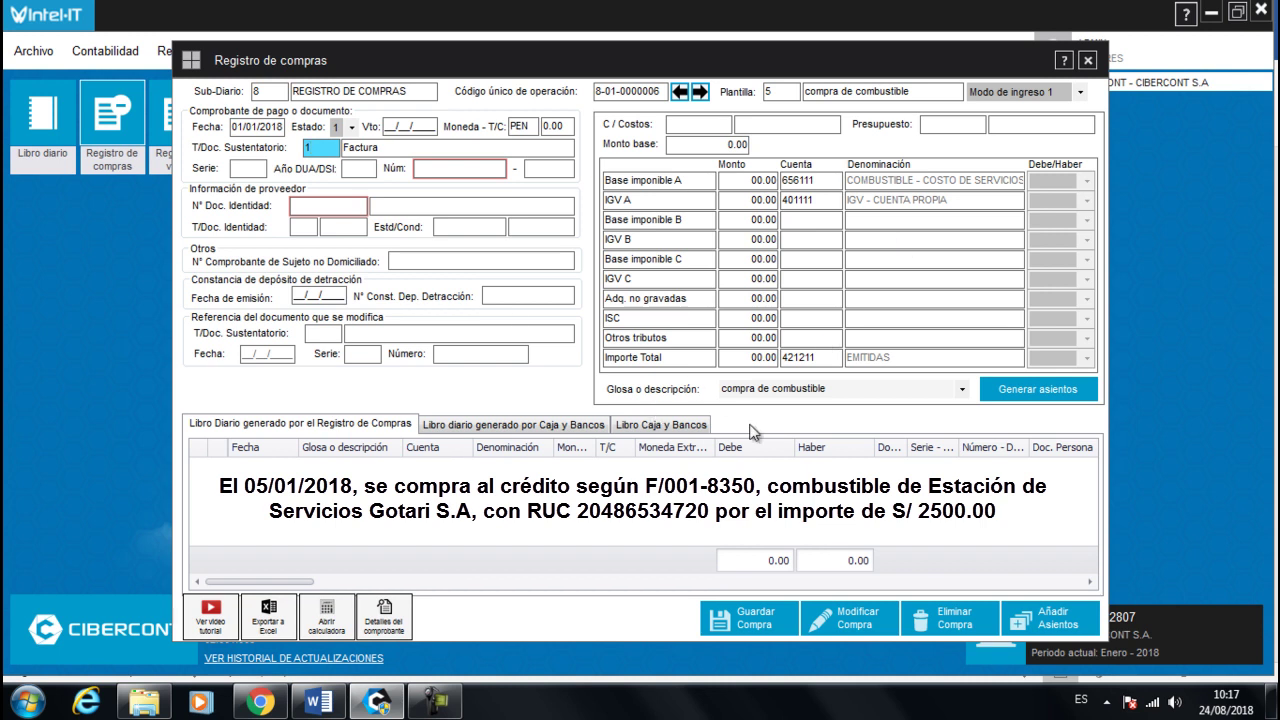
- Enter date 05/01/2018, invoice 0001-8350 and the supplier's RUC for Estación de Servicios Gotari
left_click(232, 128)
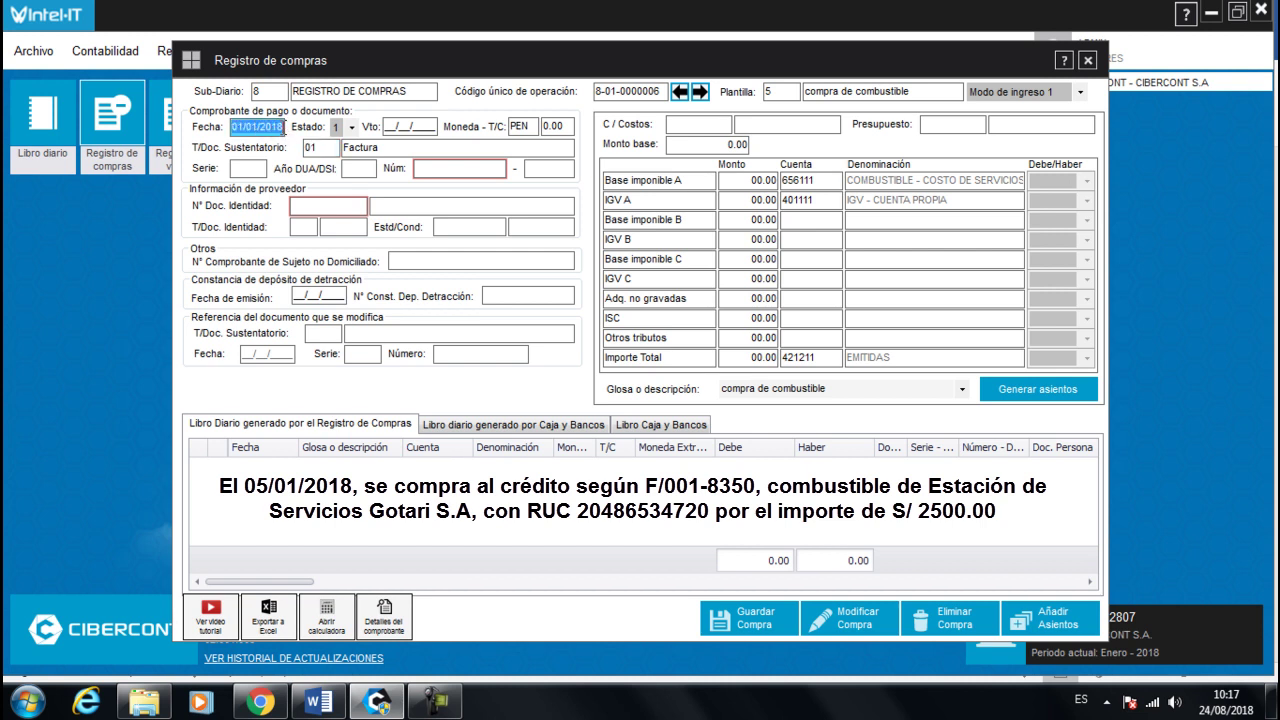
type("05012018")
key("Return")
key("Return")
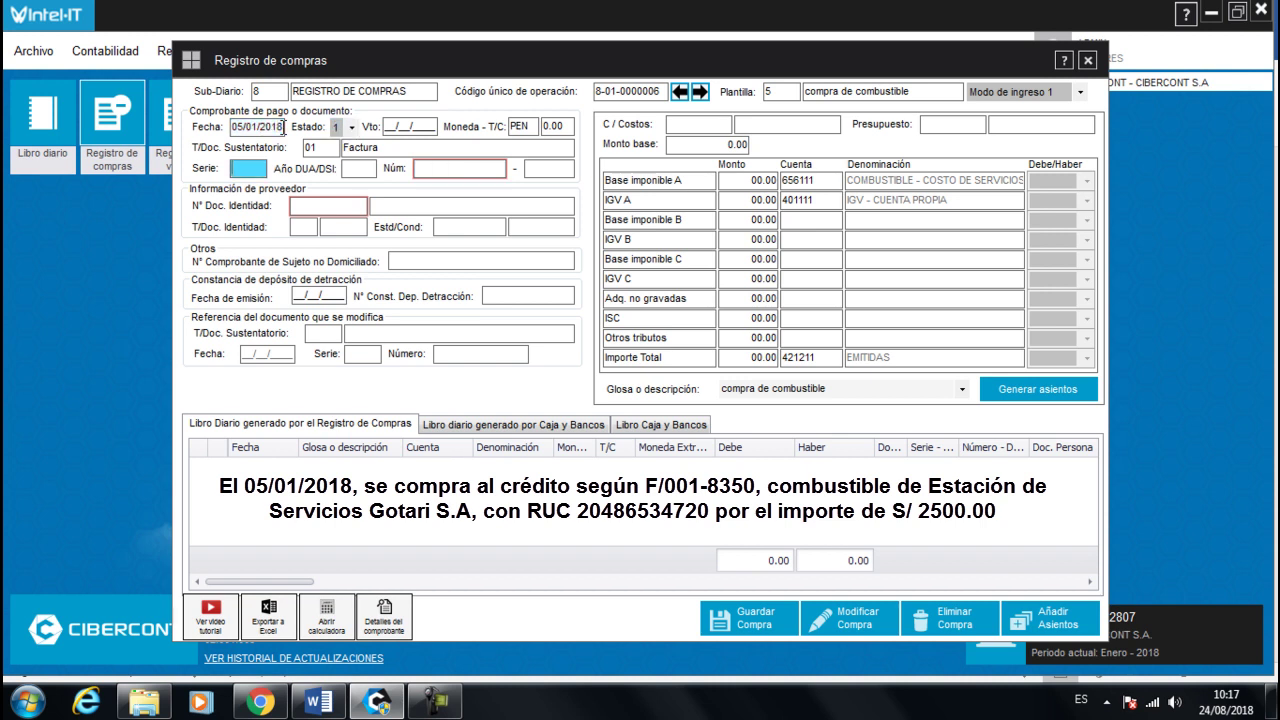
type("1")
key("Return")
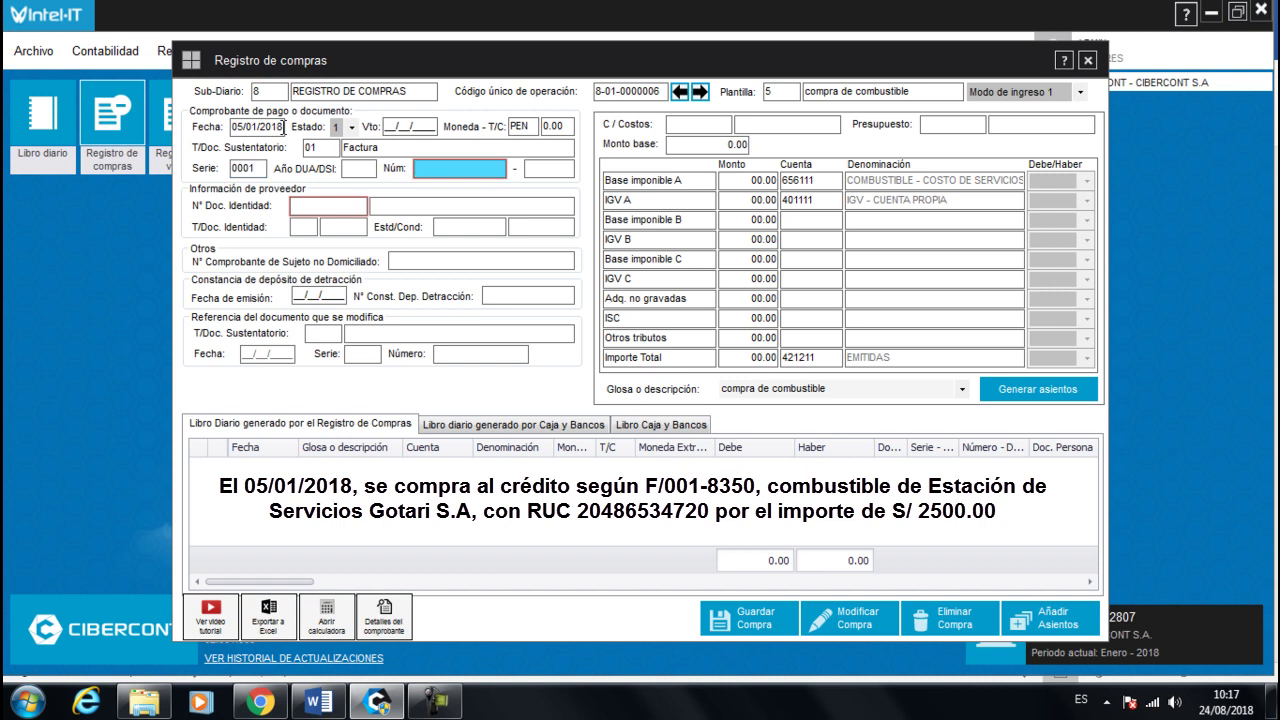
type("8350")
key("Return")
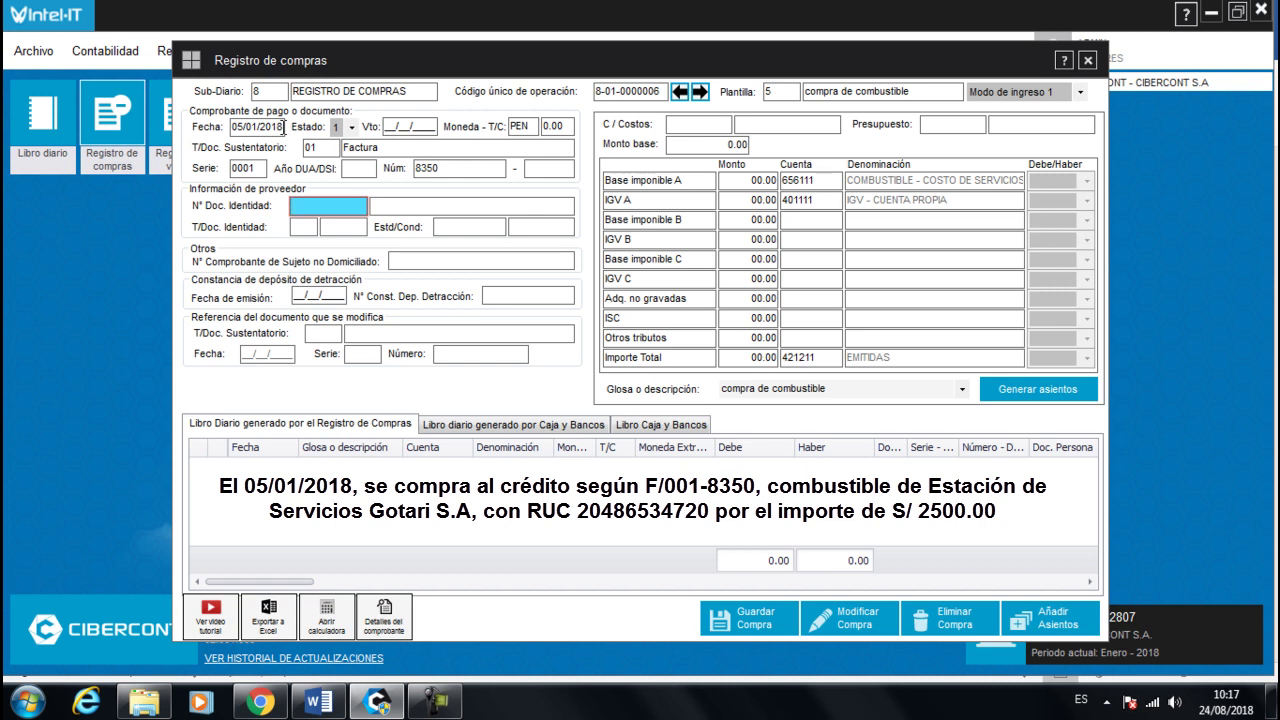
key("Return")
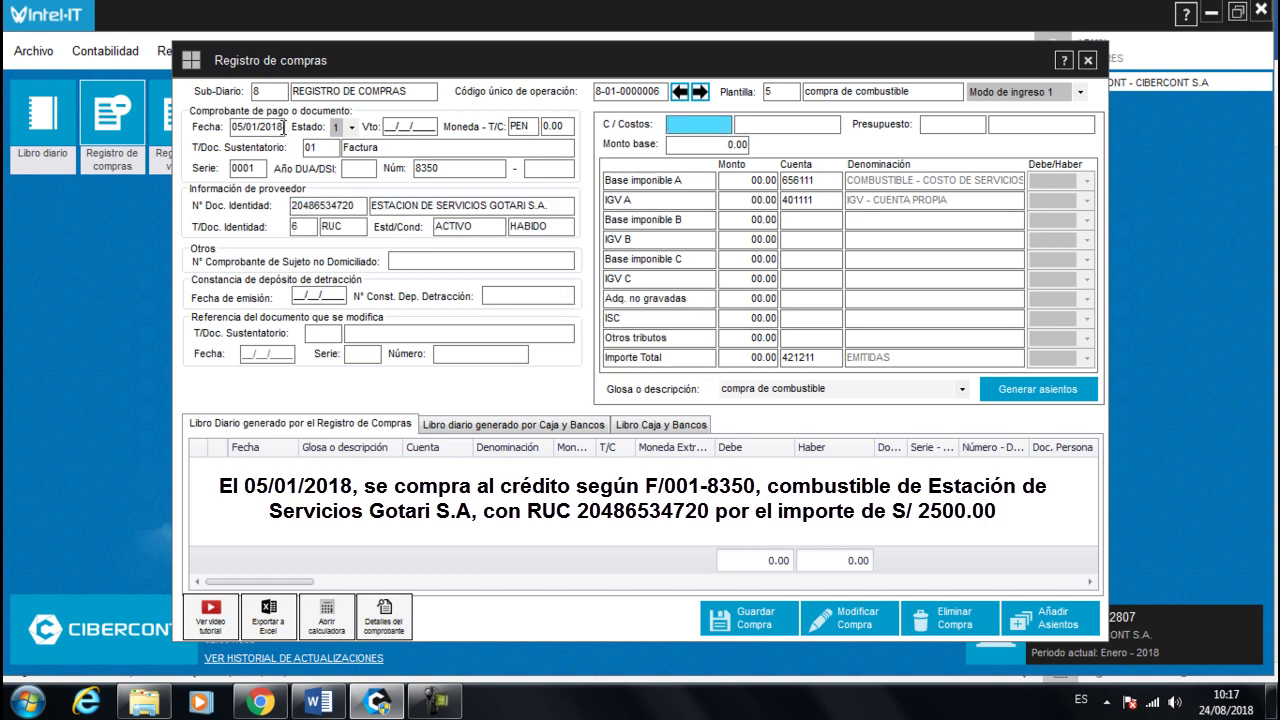
key("Return")
key("Return")
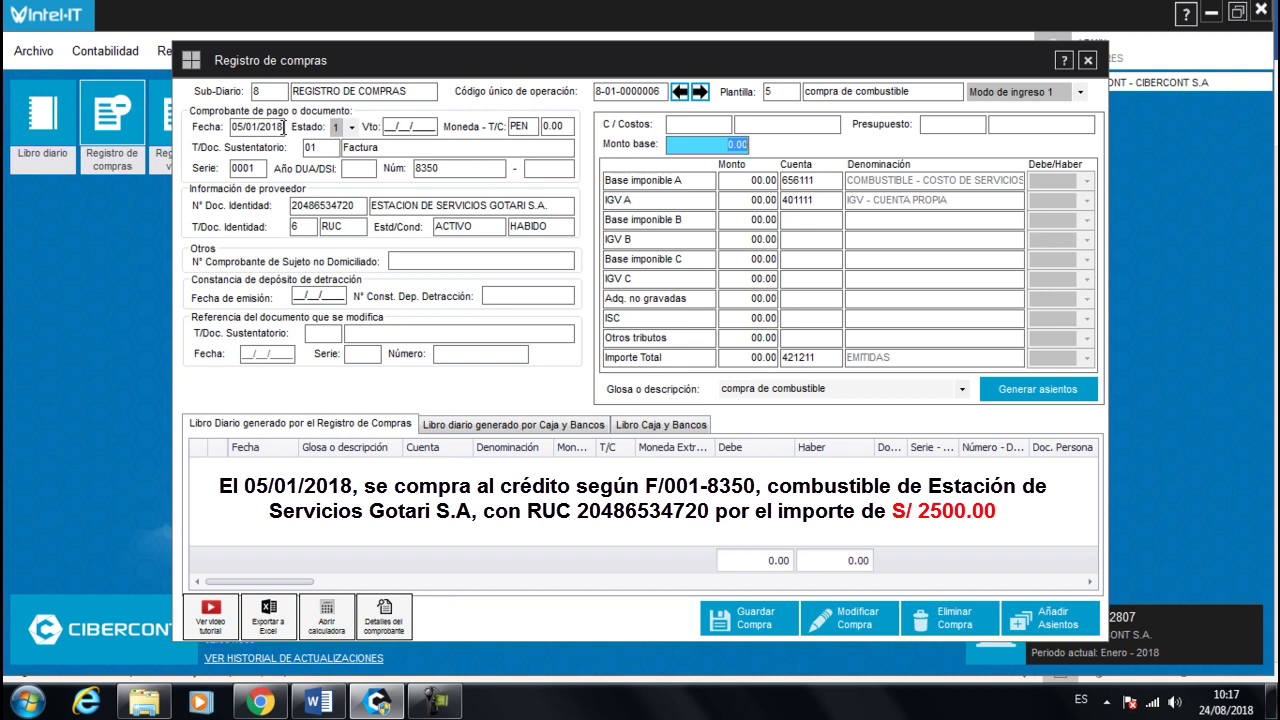
- Enter base amount 2500 and generate the journal entries
type("2500")
left_click(805, 298)
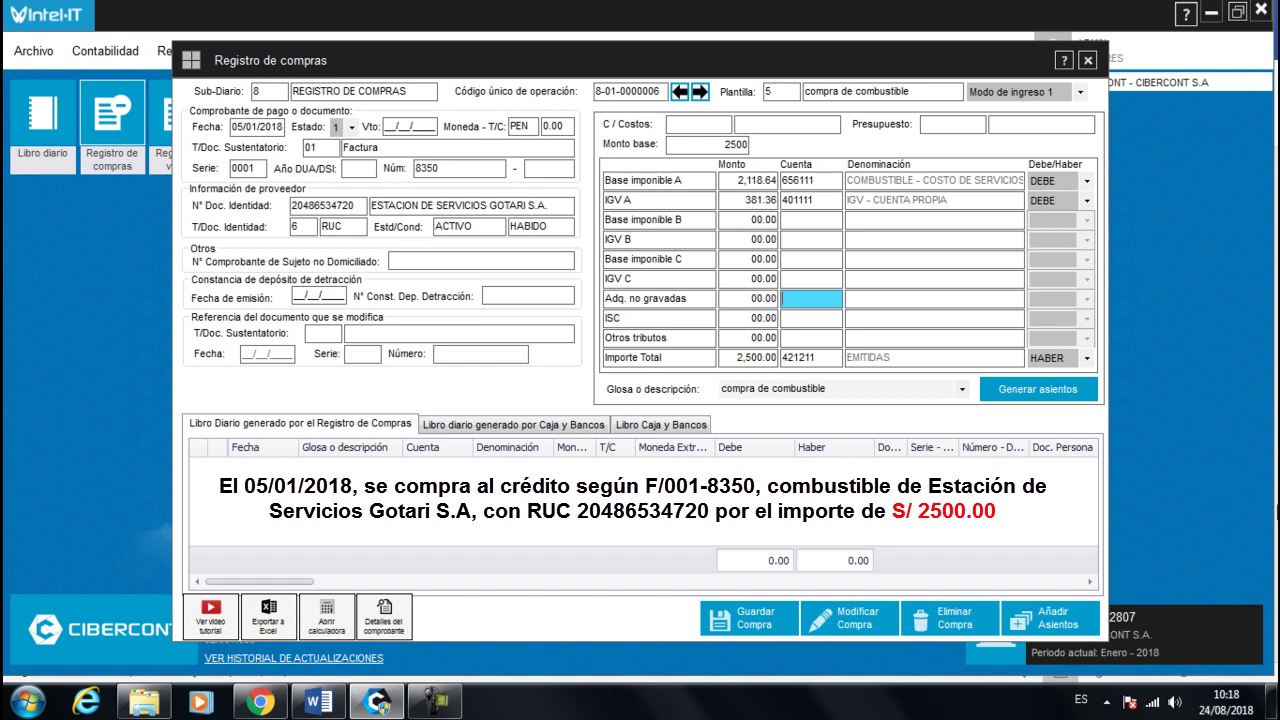
left_click(1006, 396)
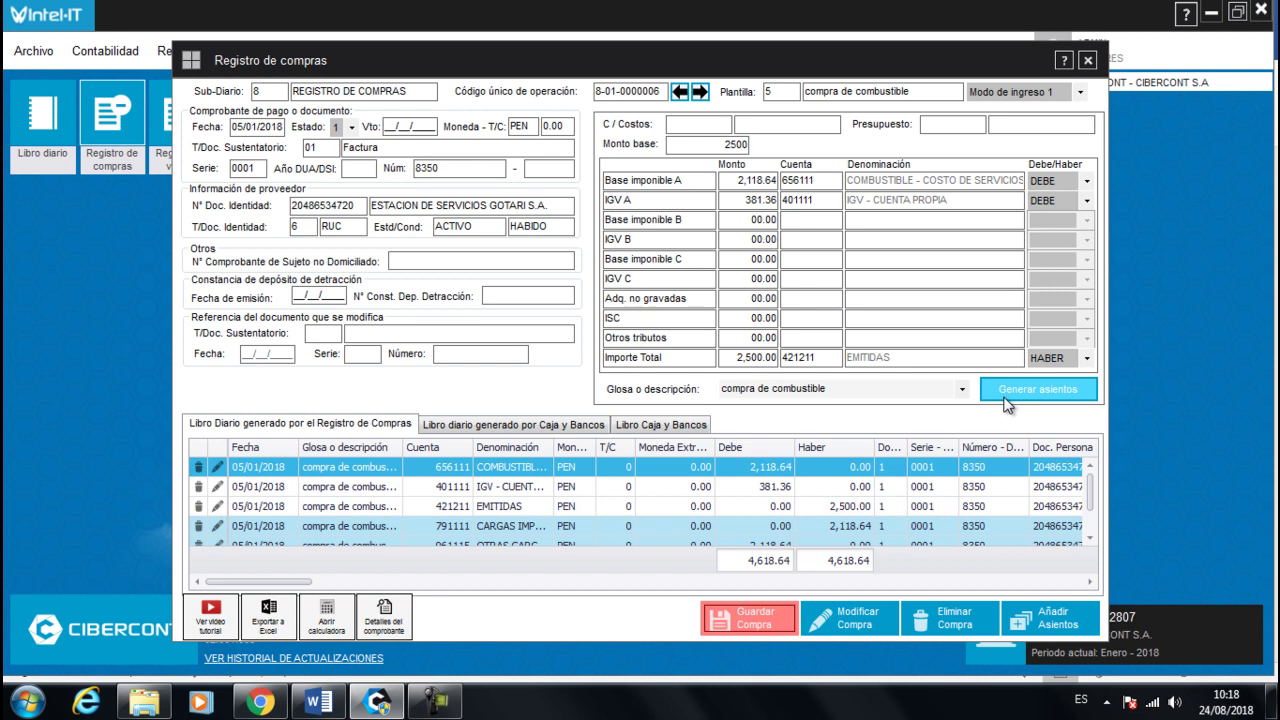
- Review the generated 656111, 401111 and 421211 lines and save the 2500 fuel purchase
left_click(445, 487)
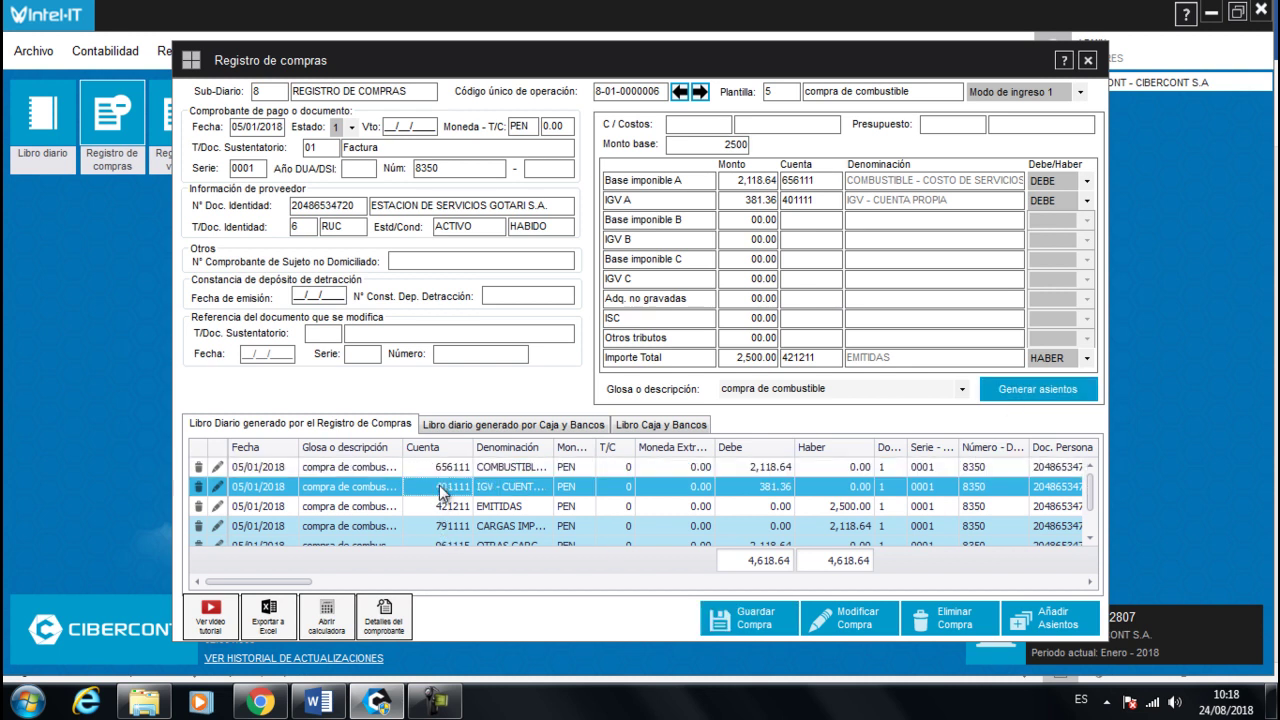
scroll(445, 490, "down", 1)
left_click(447, 538)
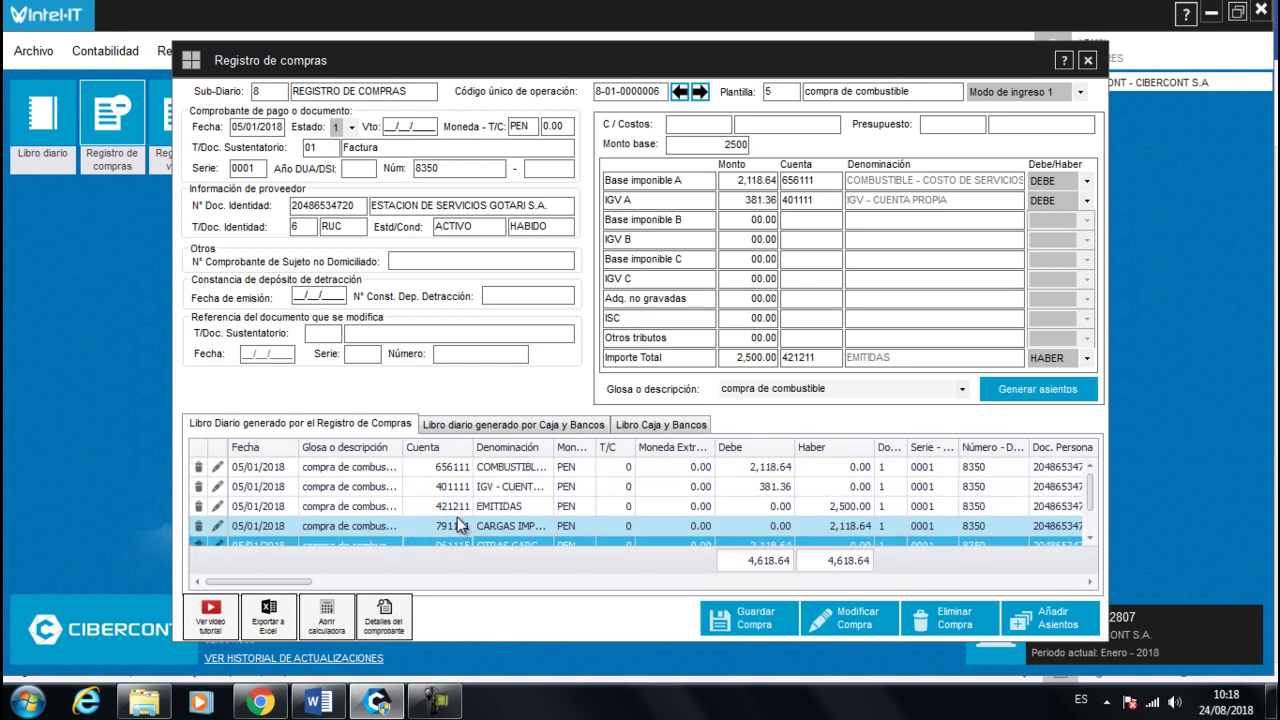
scroll(447, 497, "up", 1)
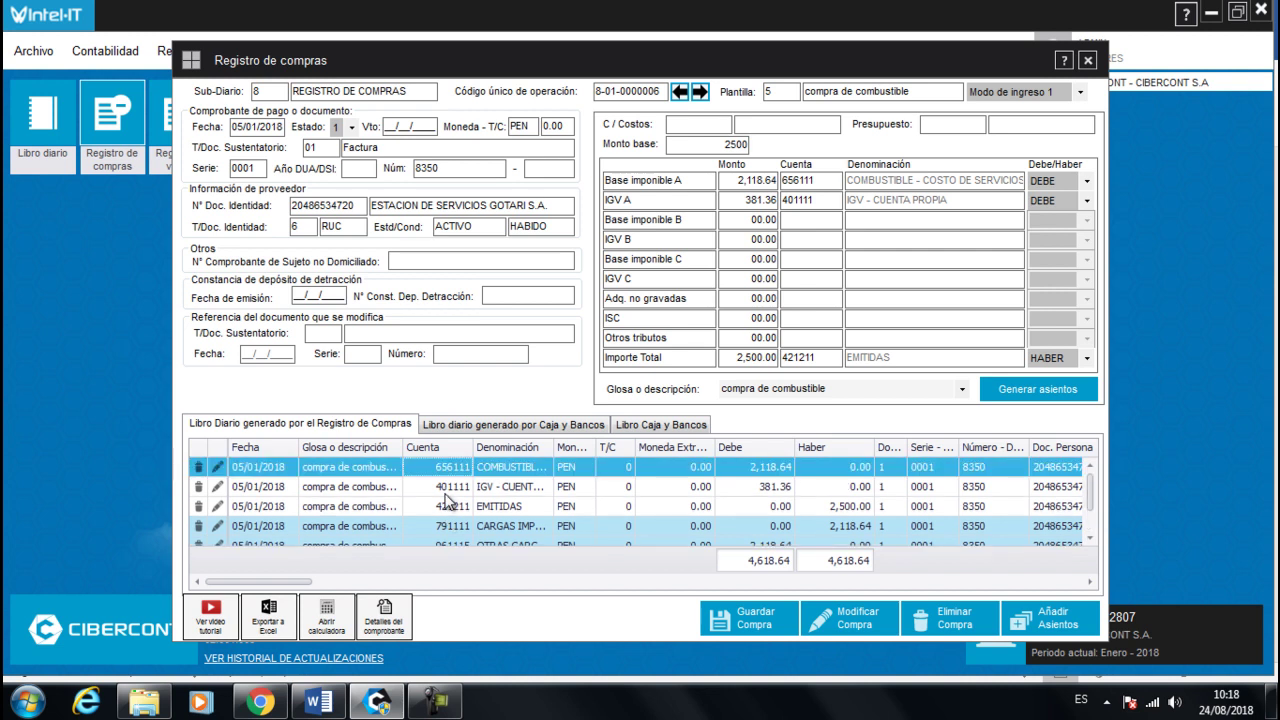
left_click(755, 620)
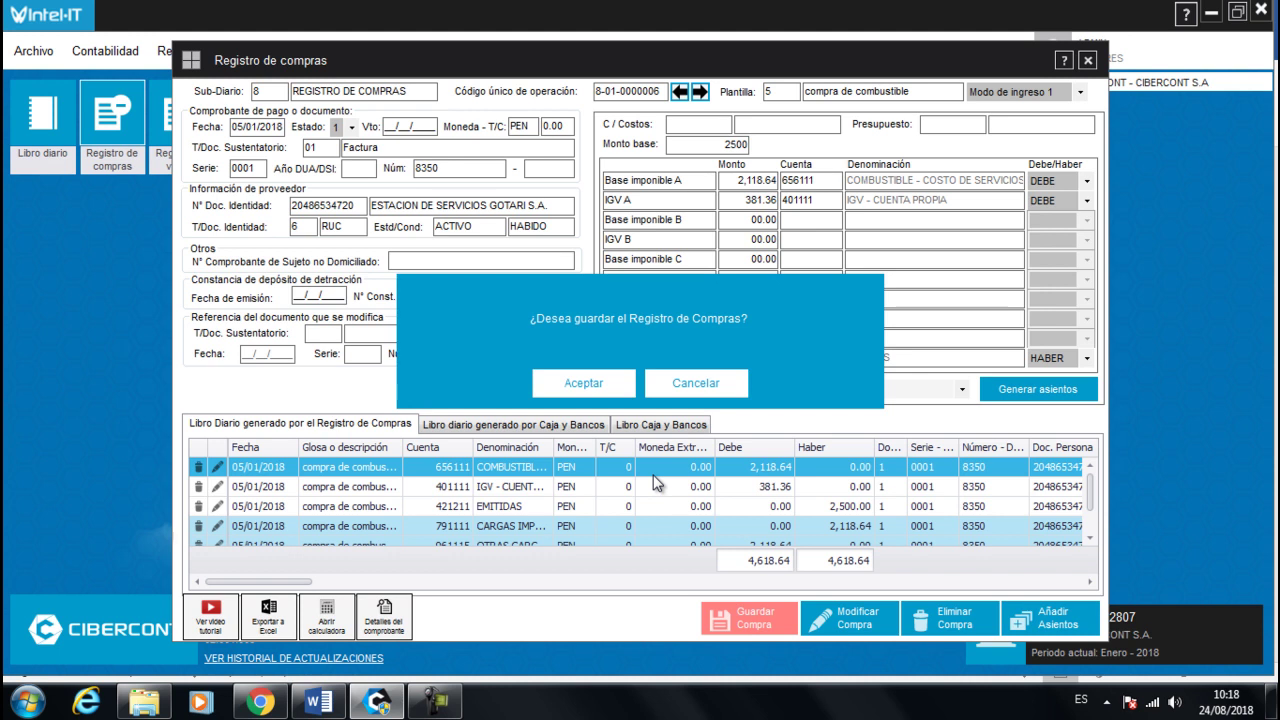
left_click(580, 390)
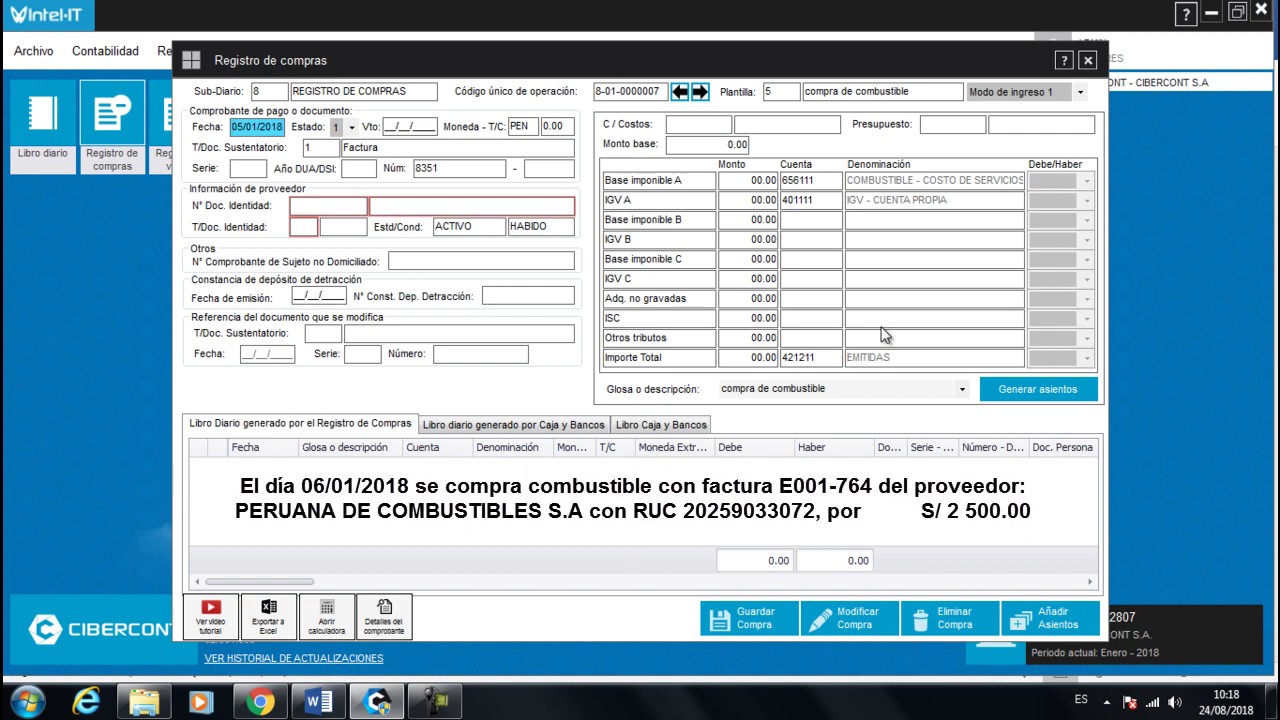
- Enter date 06/01/2018, invoice E001-764 and the RUC for PERUANA DE COMBUSTIBLES S.A
type("06")
key("Return")
key("Return")
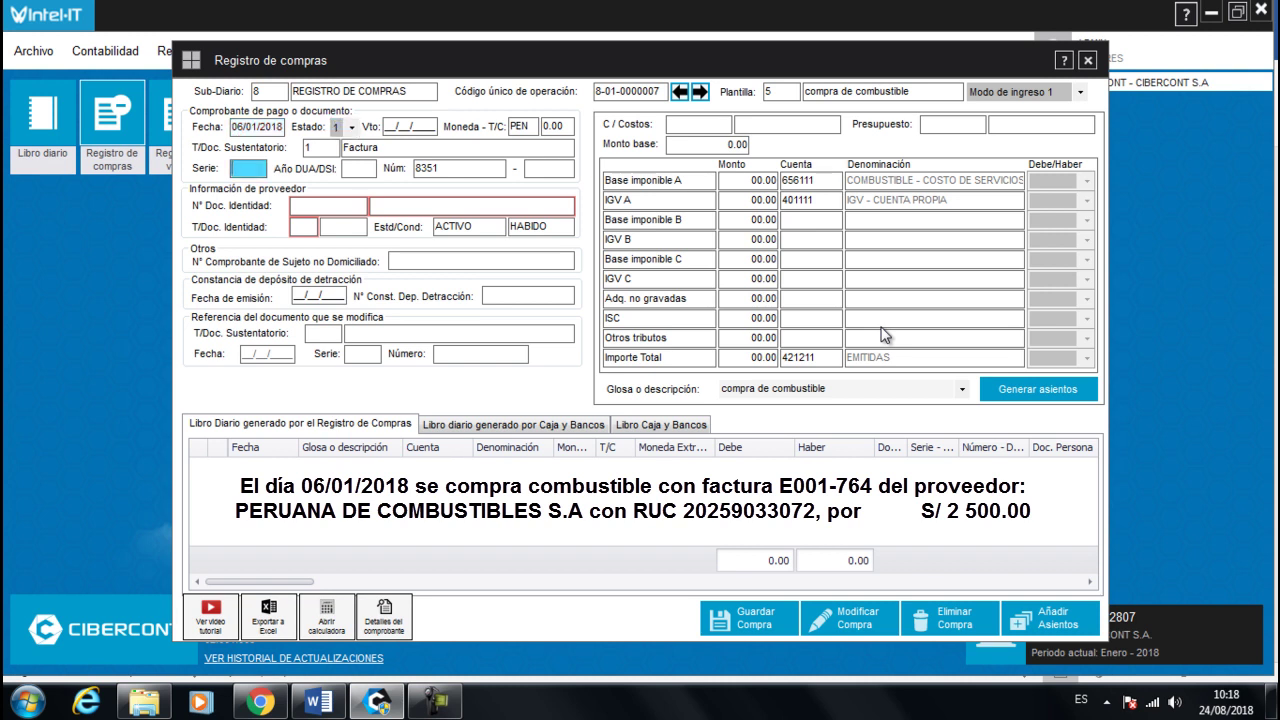
type("E001")
key("Return")
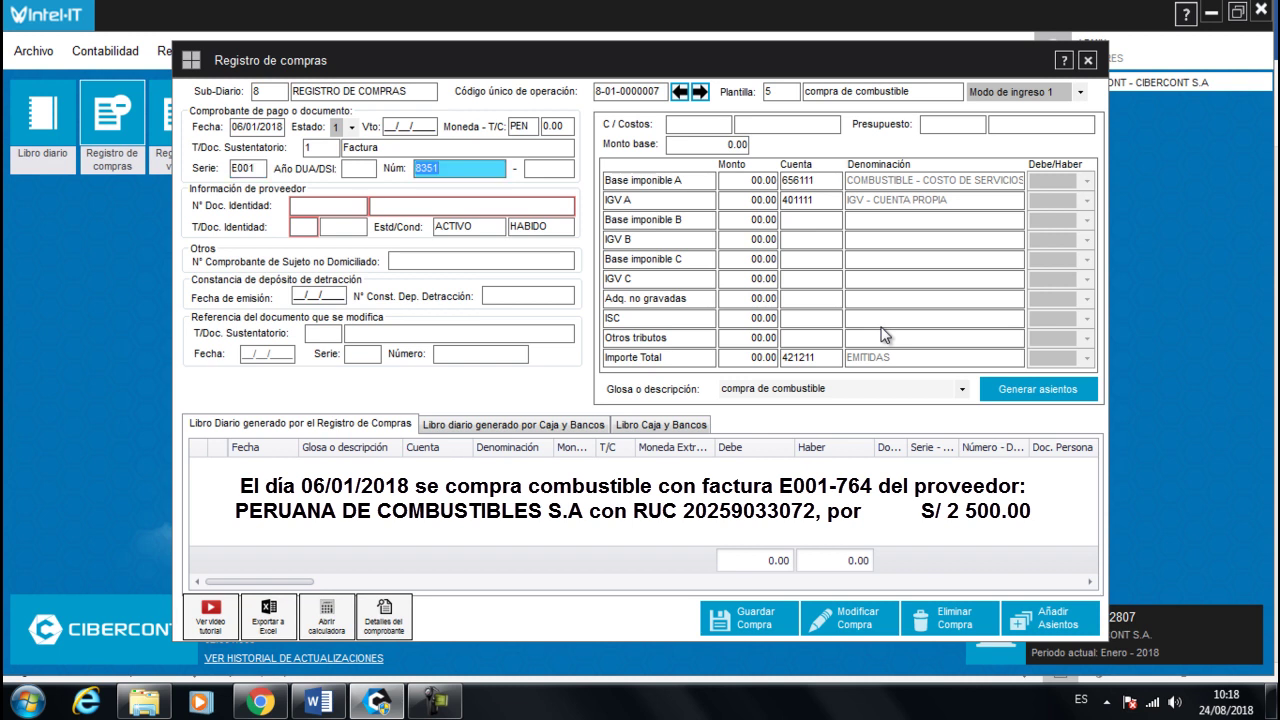
type("4")
key("Return")
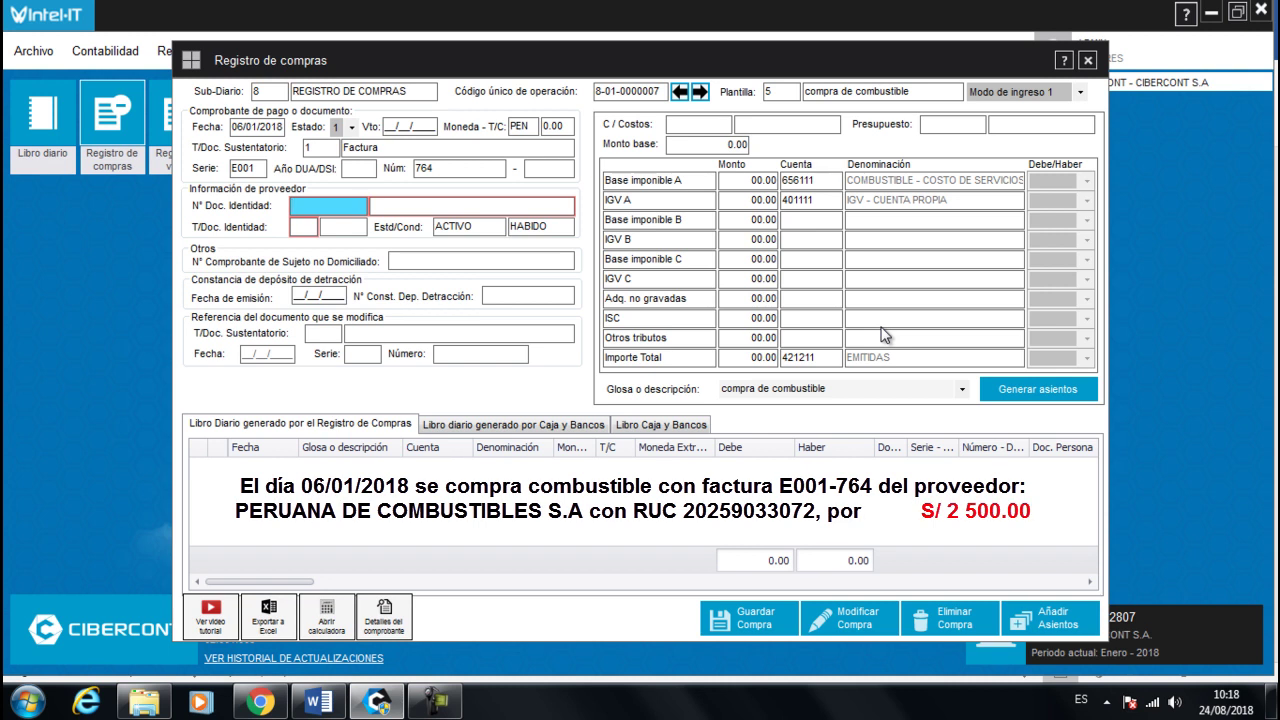
key("Return")
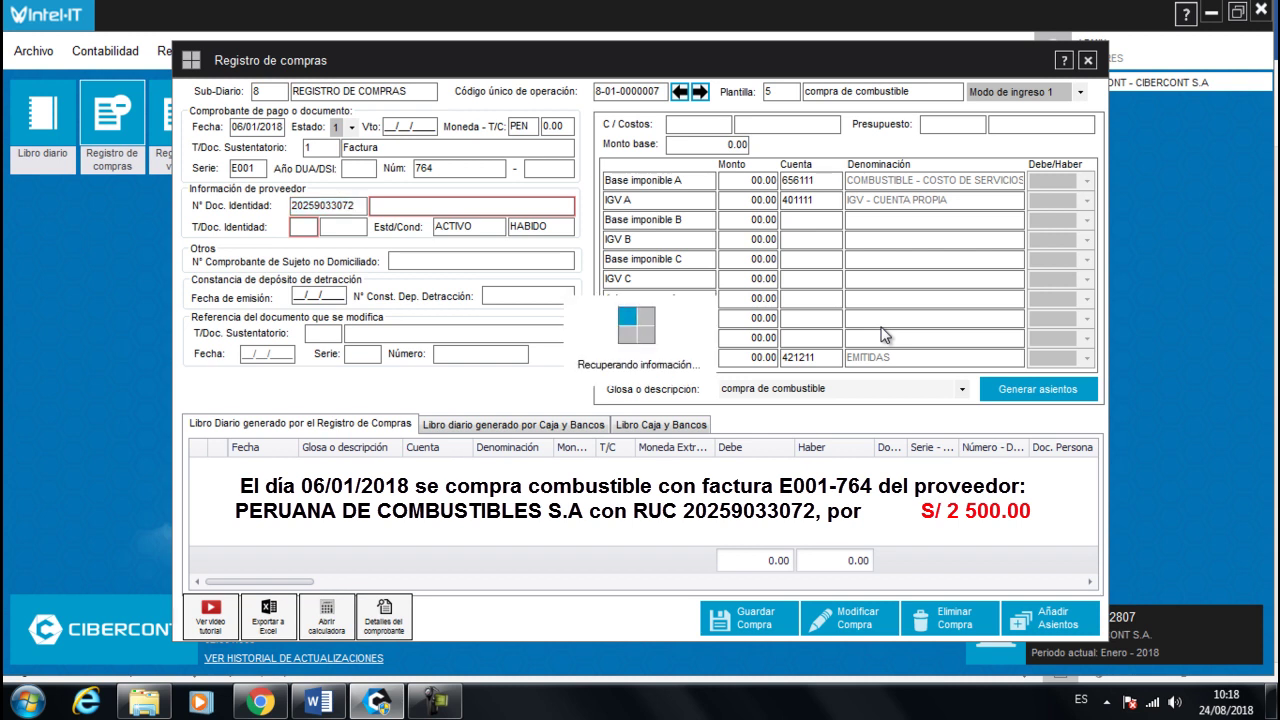
key("Return")
key("Return")
key("Return")
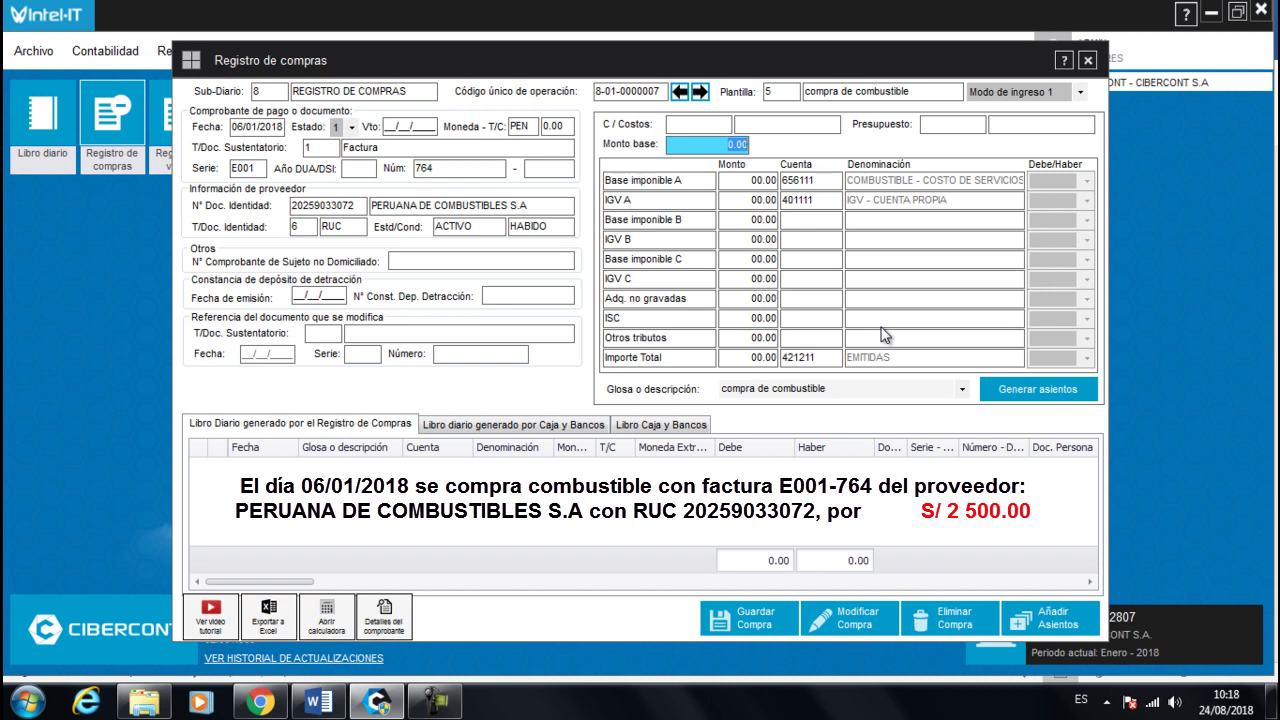
- Enter base amount 2500, generate the journal entries, and save the purchase
type("2500")
left_click(822, 183)
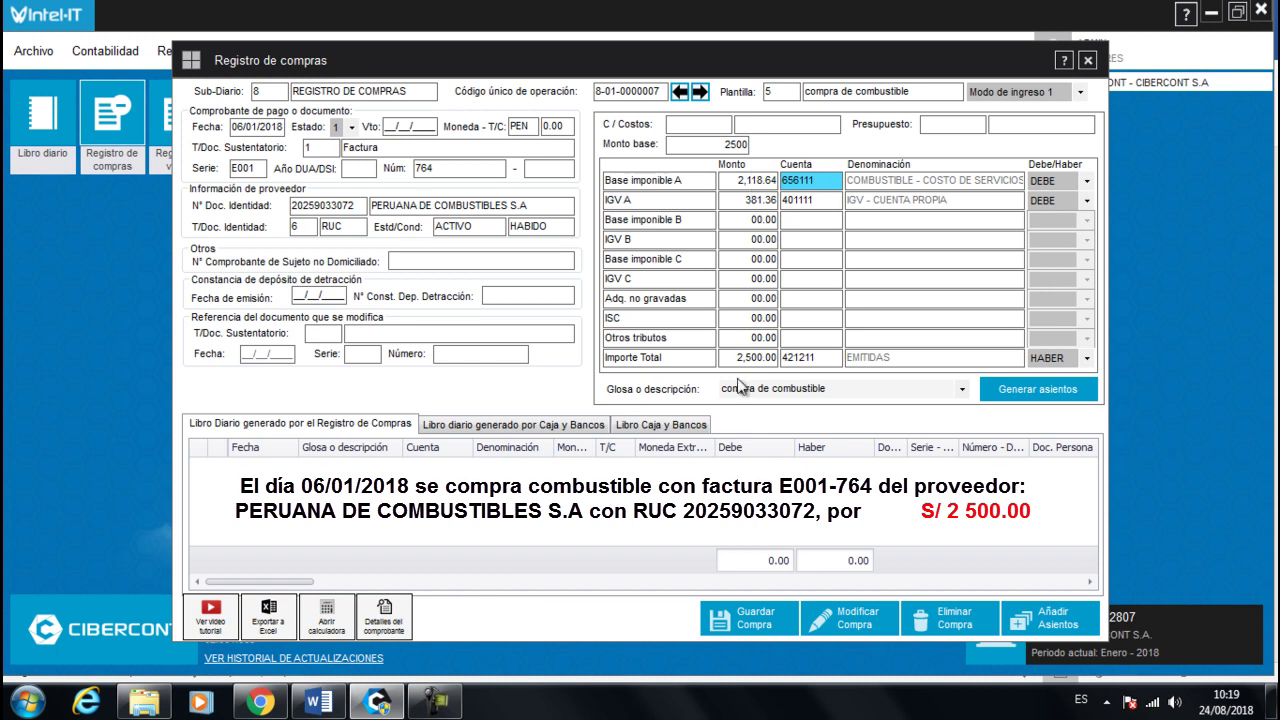
left_click(1024, 392)
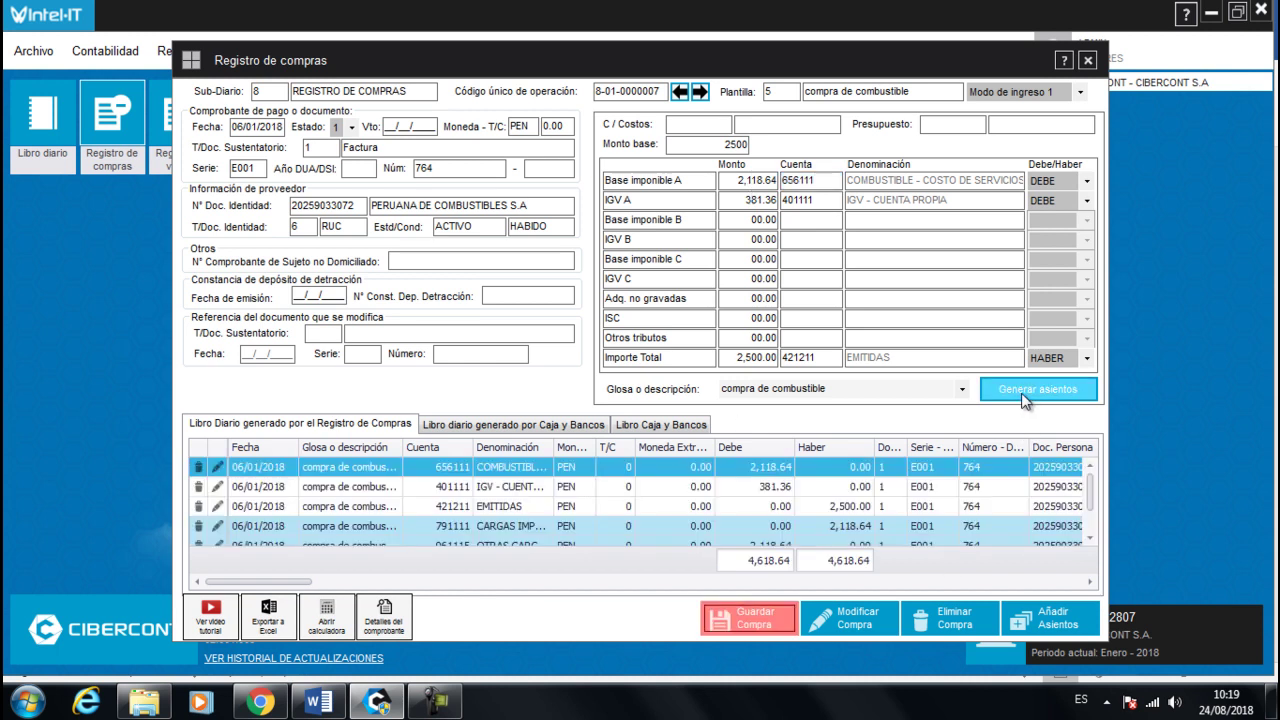
left_click(766, 622)
left_click(592, 378)
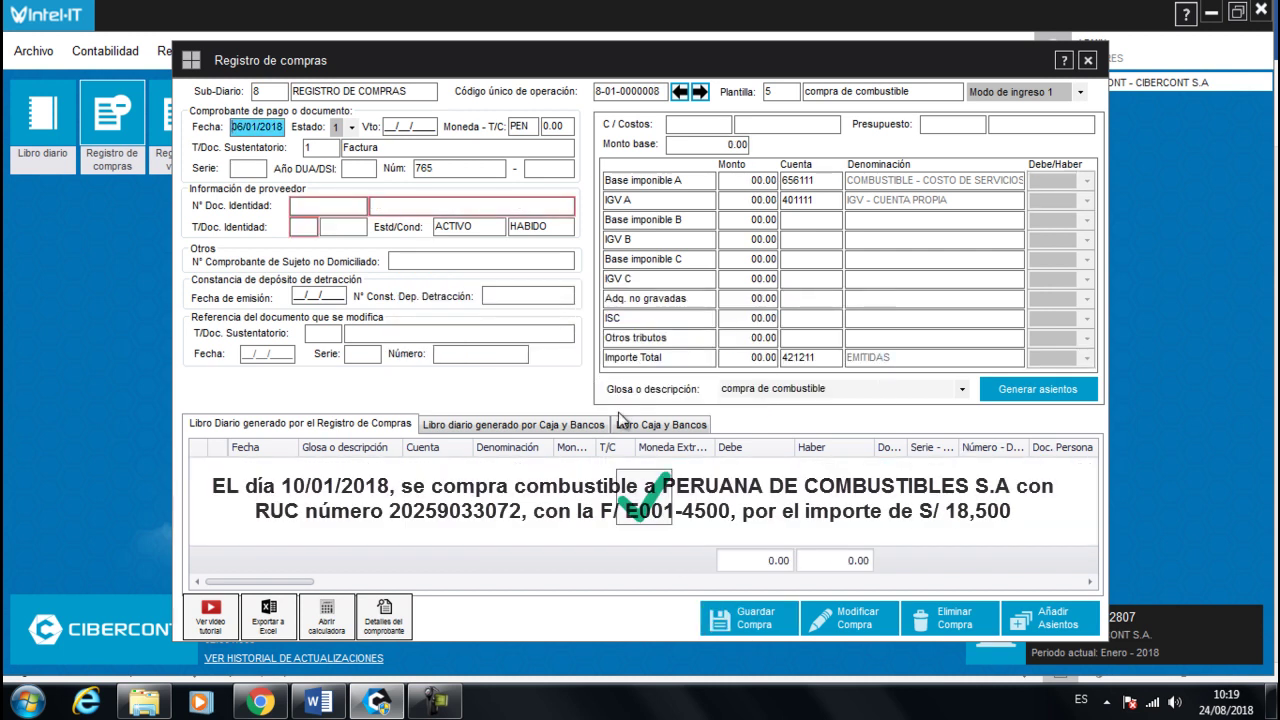
- Enter date 10/01/2018, invoice E001-4500 and the RUC for PERUANA DE COMBUSTIBLES S.A
type("10")
key("Return")
key("Return")
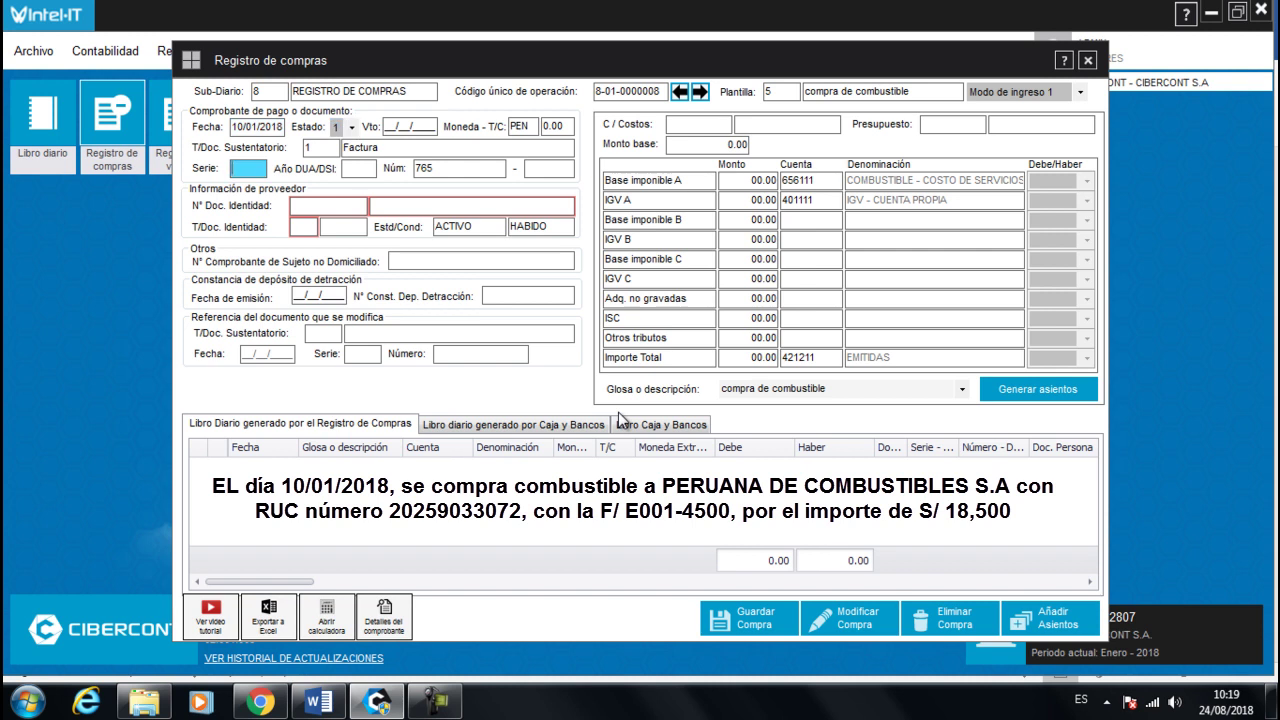
type("e001")
key("Return")
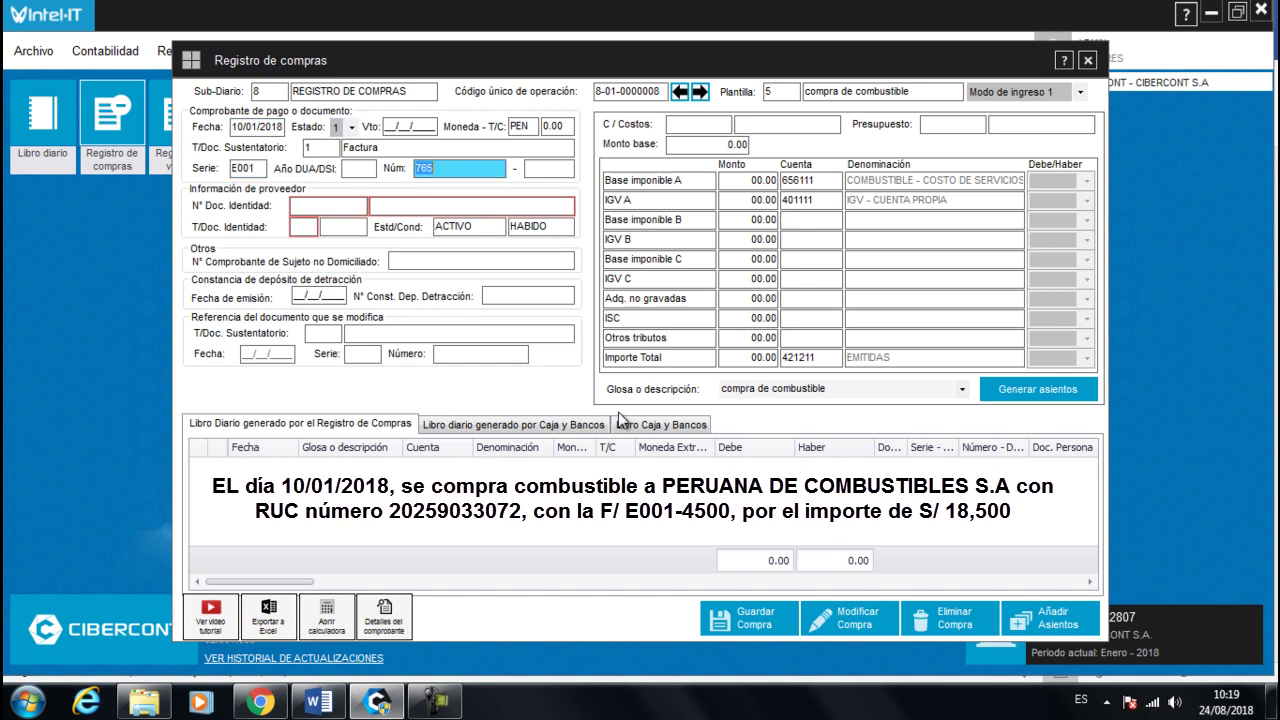
type("4500")
key("Return")
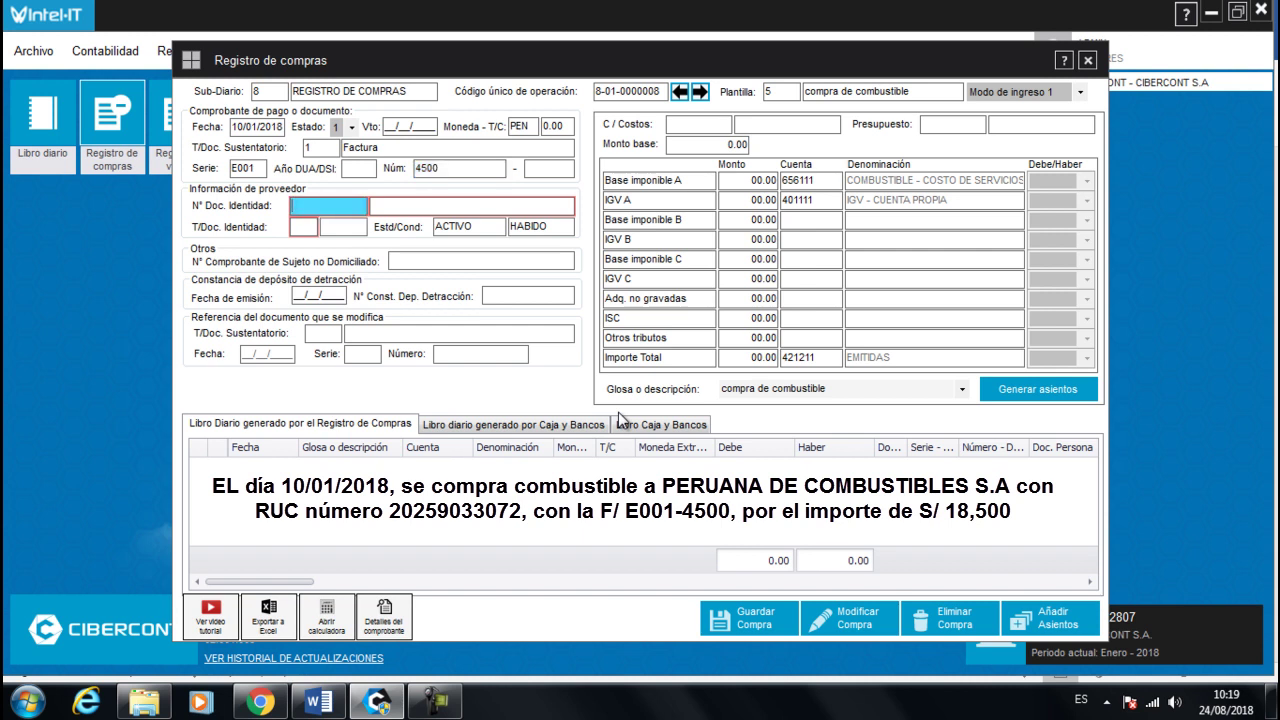
key("Return")
key("Return")
key("Return")
key("Return")
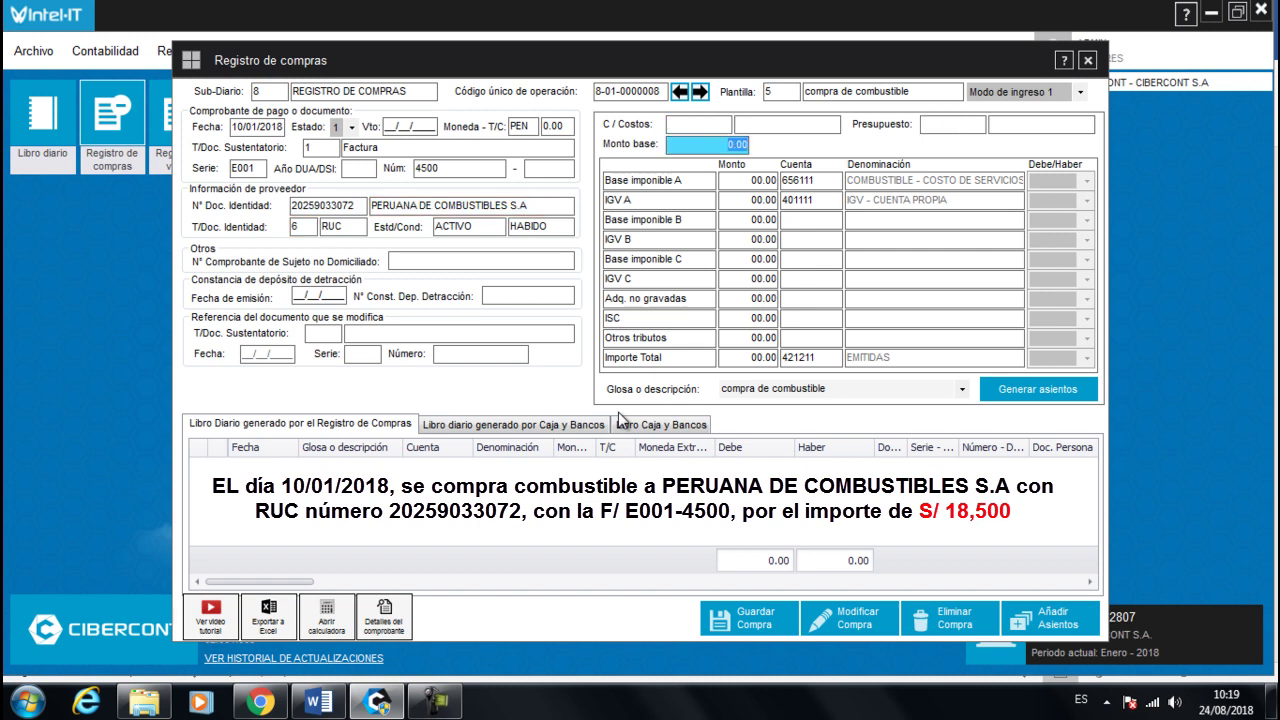
- Enter base amount 18500 to get 15,677.97 base and 2,822.03 IGV, and save the purchase
type("18500")
key("Return")
key("Return")
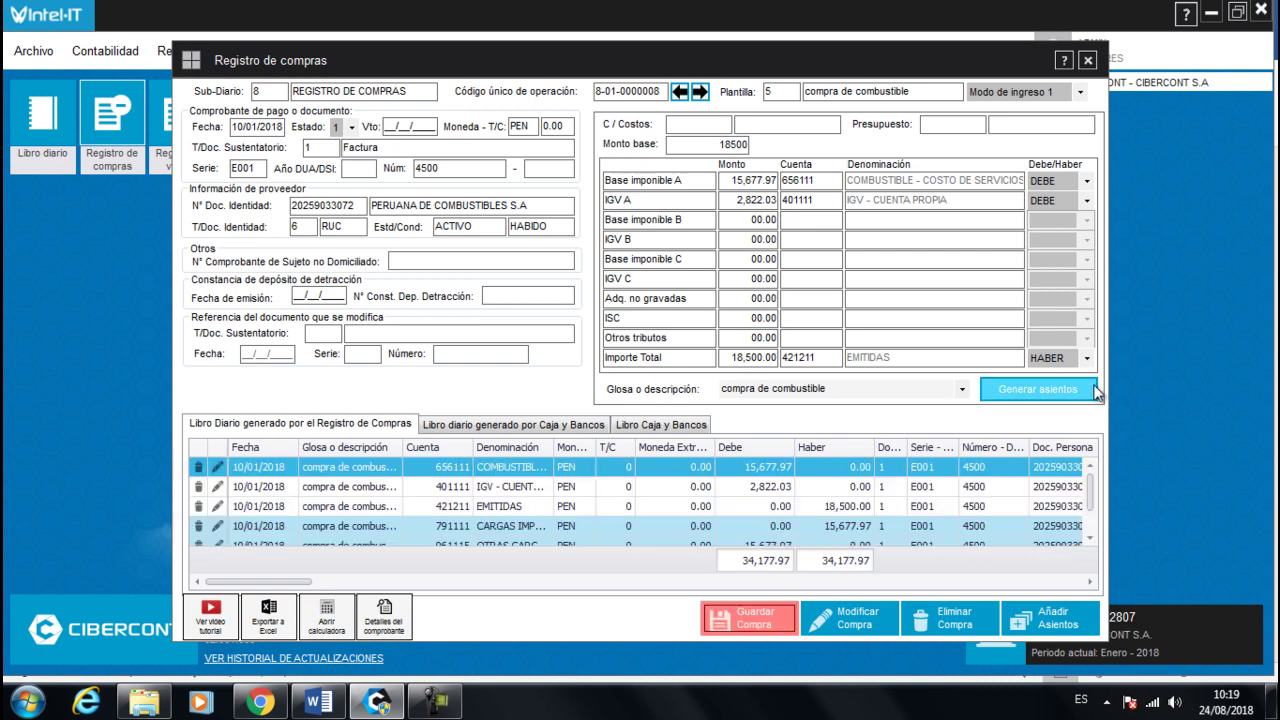
left_click(614, 514)
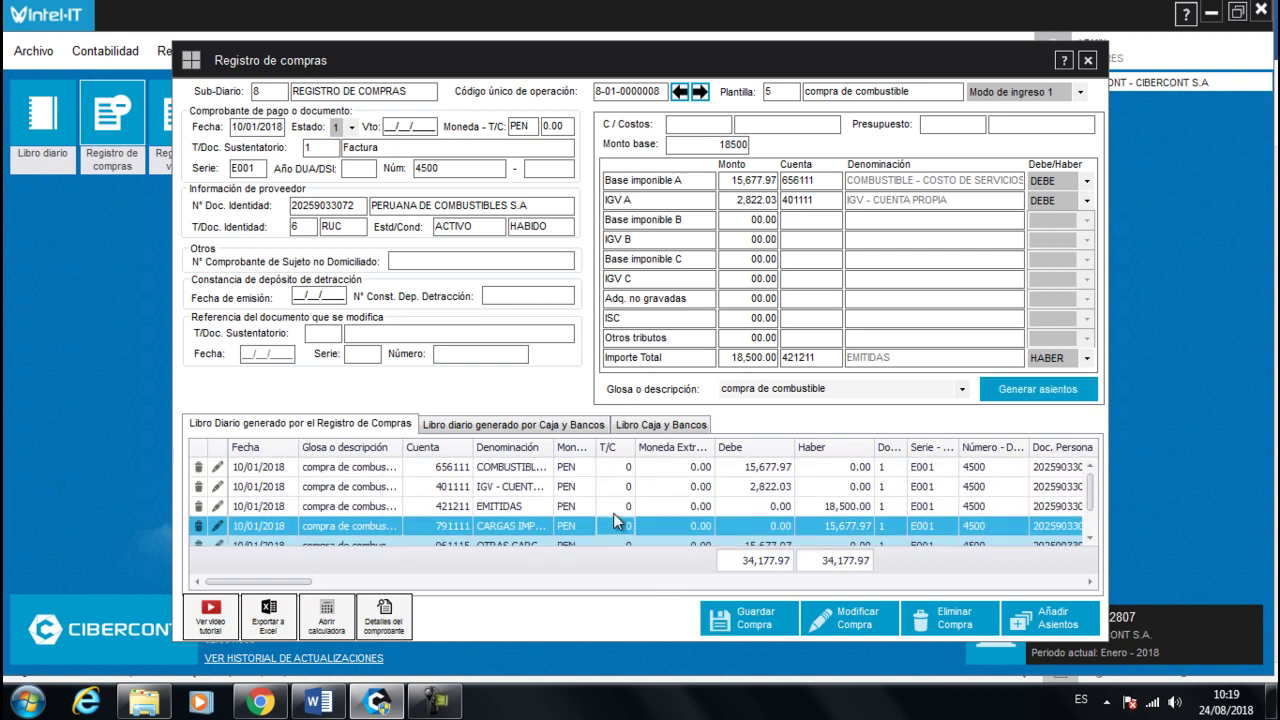
left_click(738, 619)
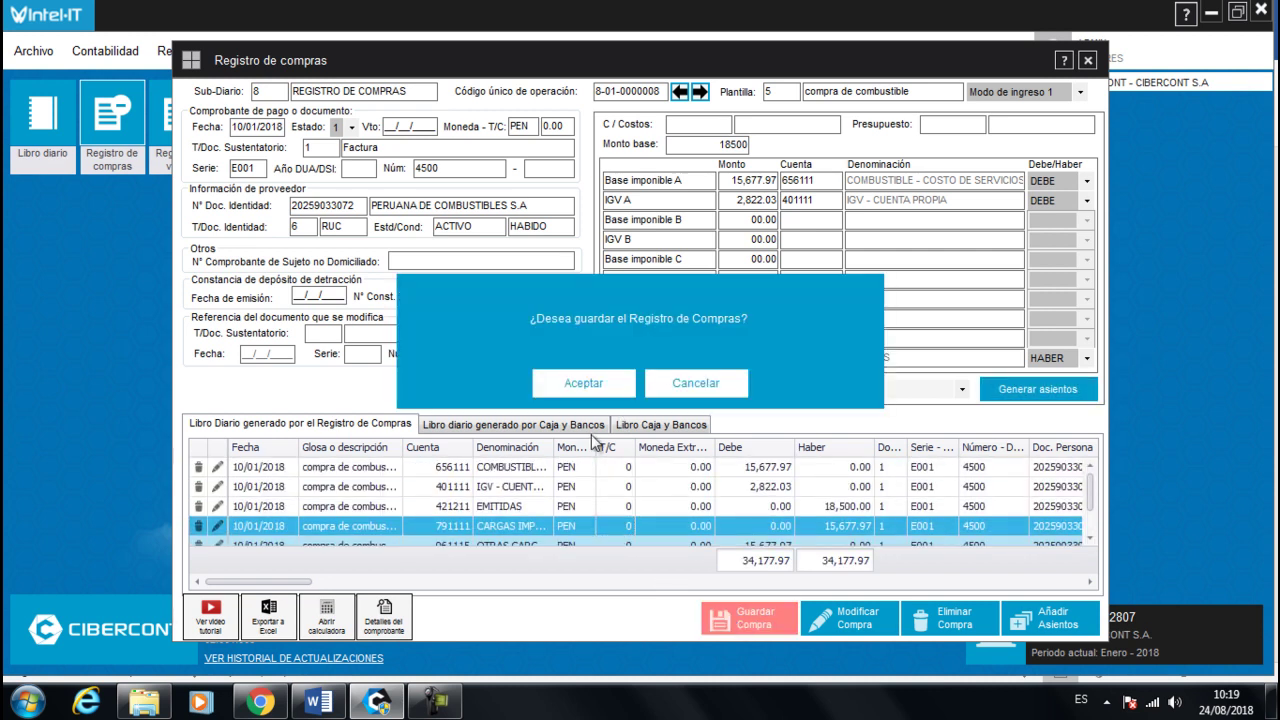
left_click(546, 384)
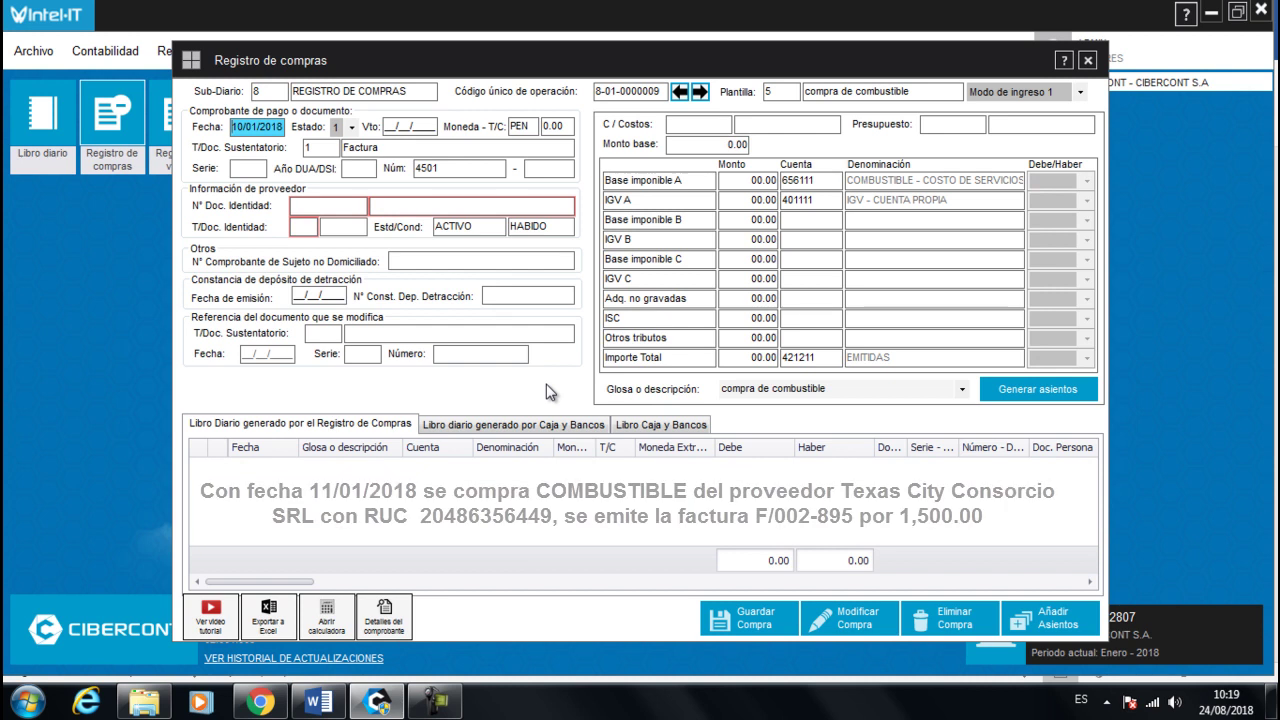
- Enter date 11/01/2018, invoice 0002-895 and the RUC for TEXAS CITY CONSORCIO S.C.R.L
type("11012018")
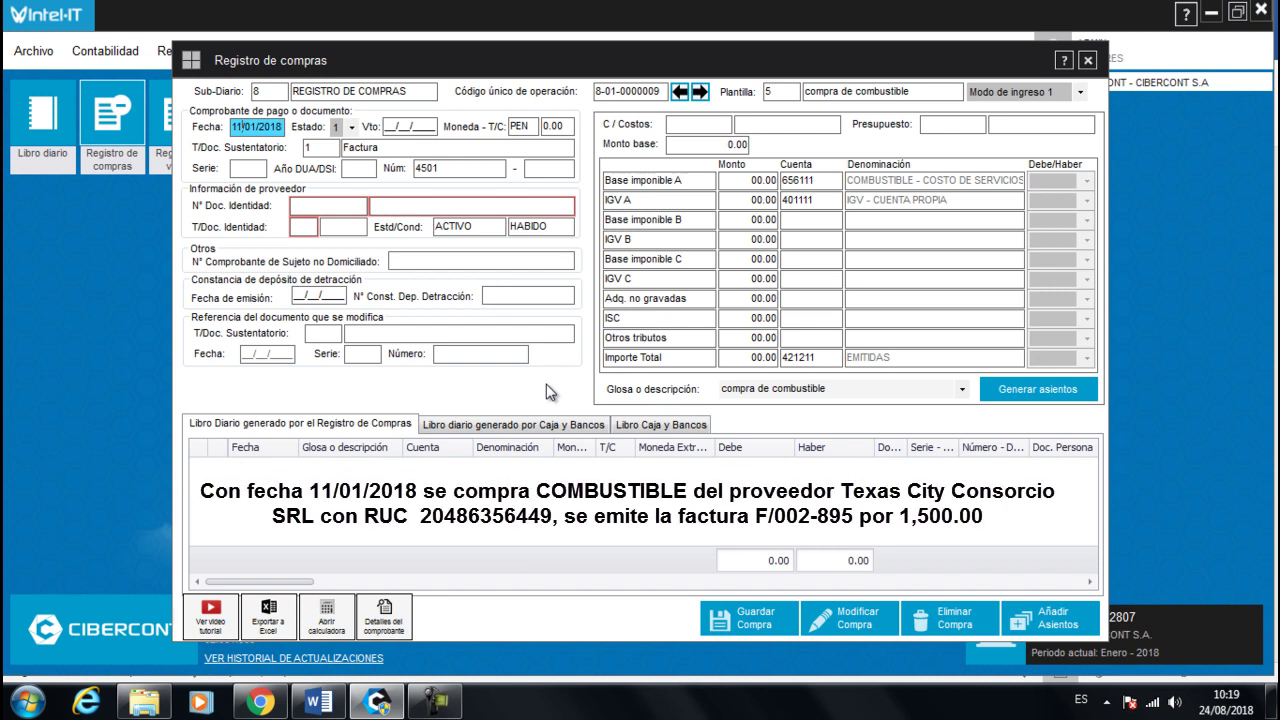
key("Return")
key("Return")
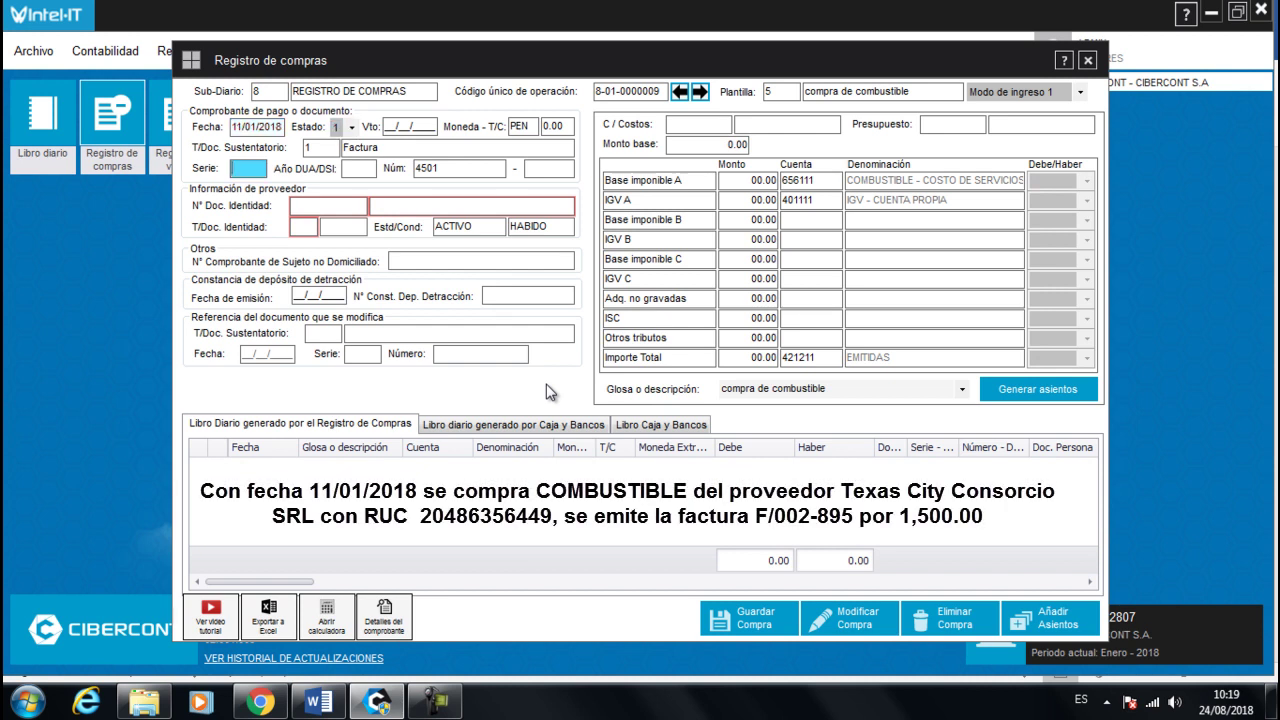
type("2")
key("Return")
type("895")
key("Return")
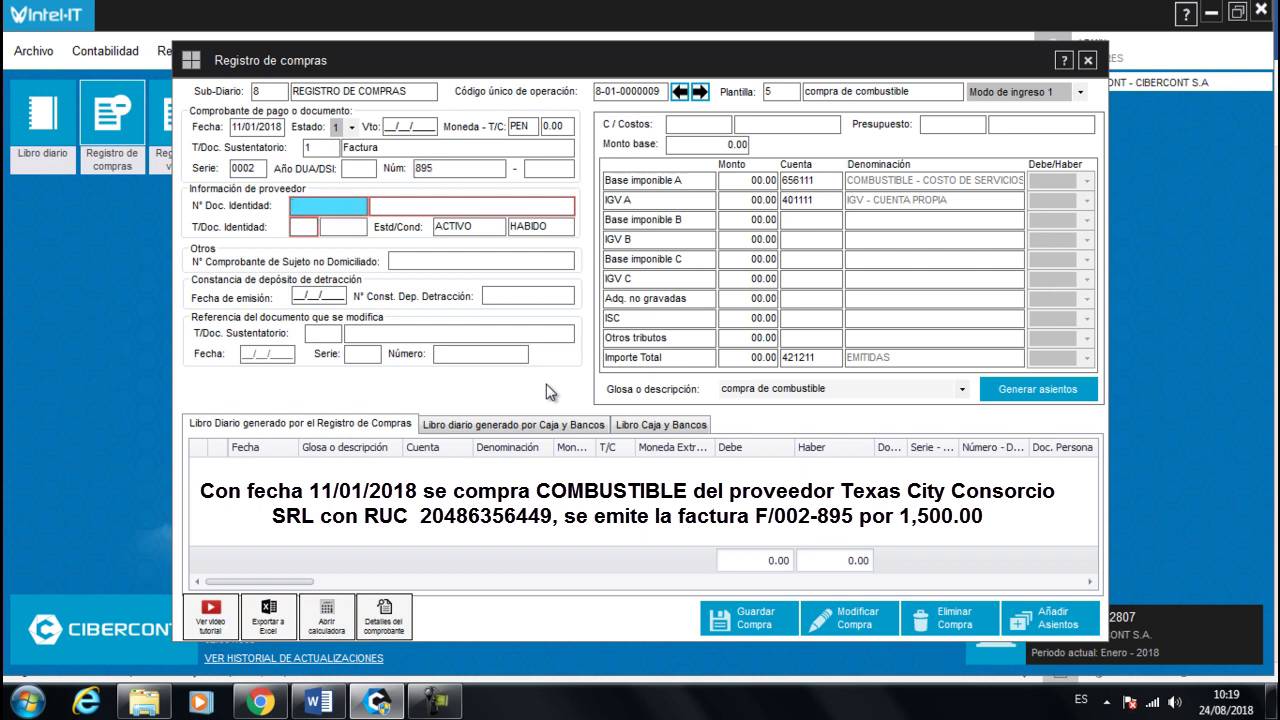
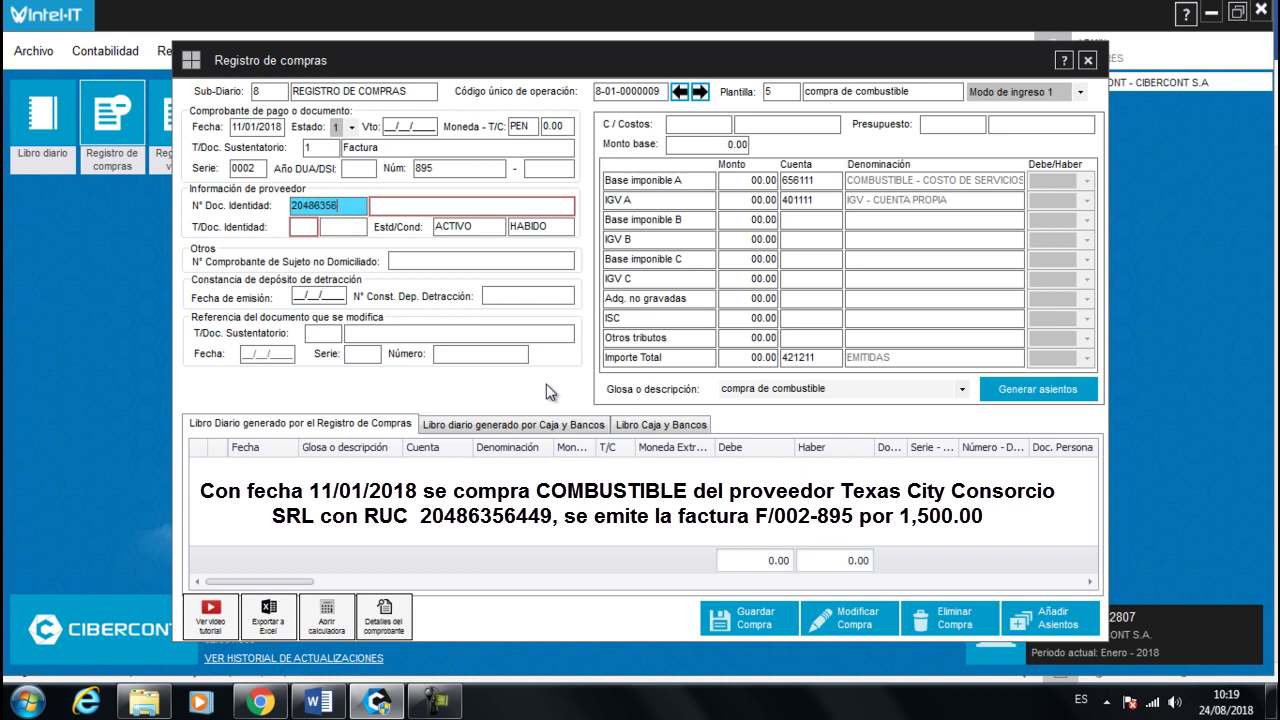
key("Return")
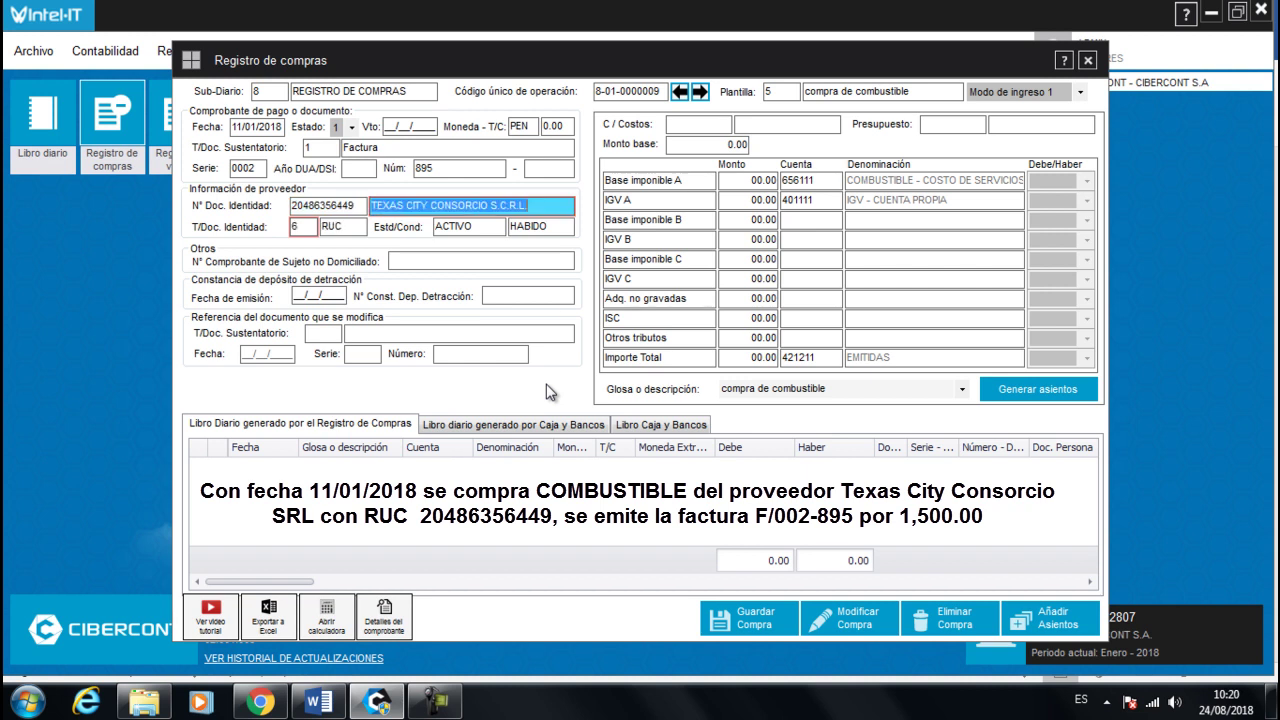
key("Return")
key("Return")
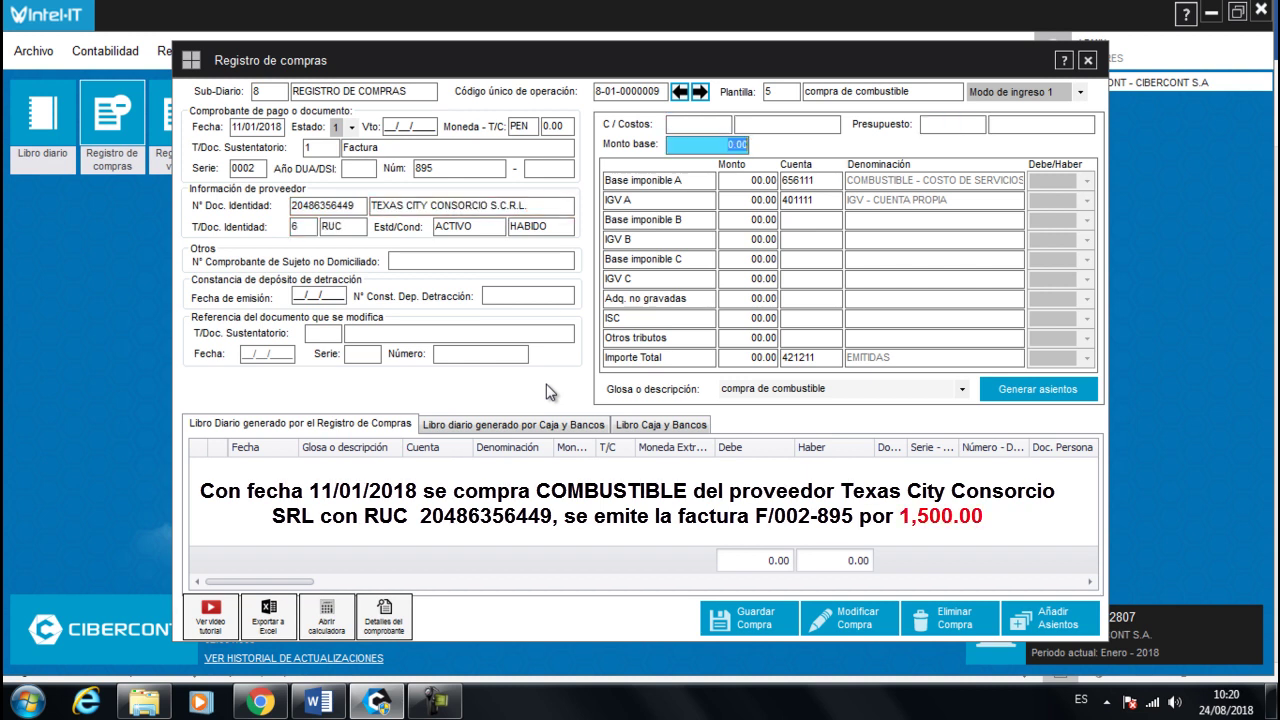
- Enter base amount 1500, generate the 1,271.19 base and 228.81 IGV entries, and save
type("1500")
key("Return")
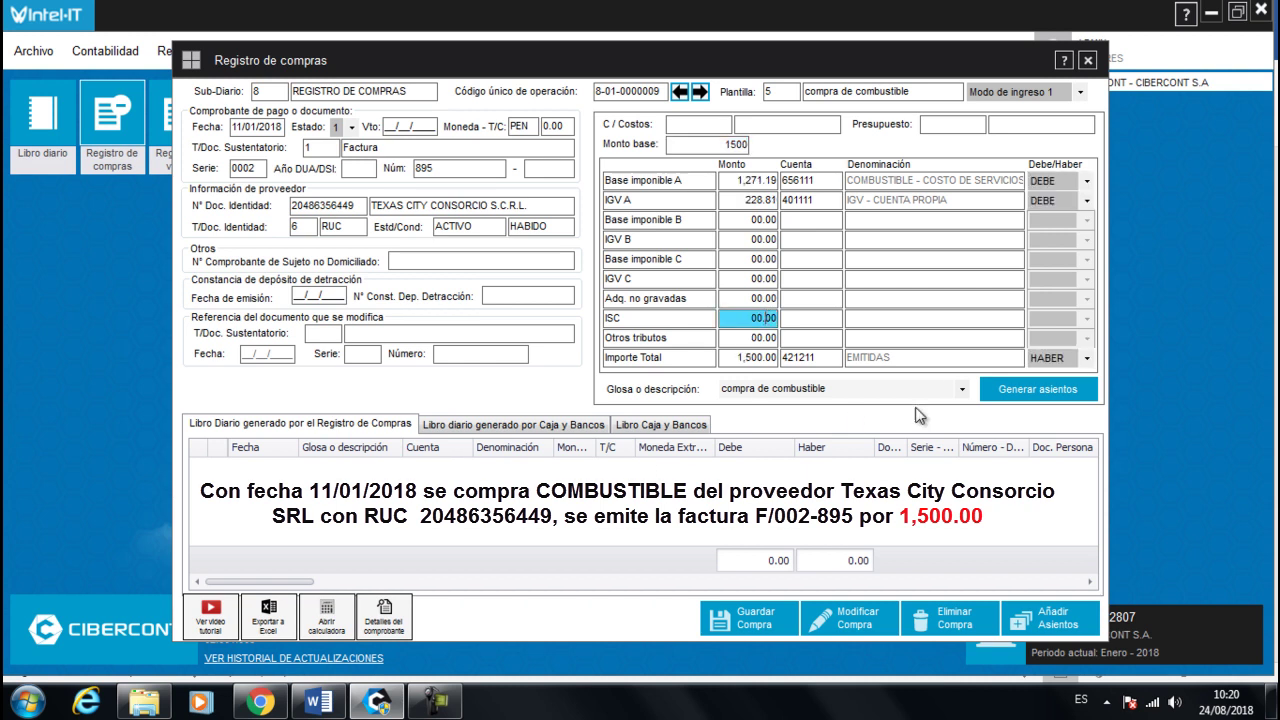
left_click(1038, 389)
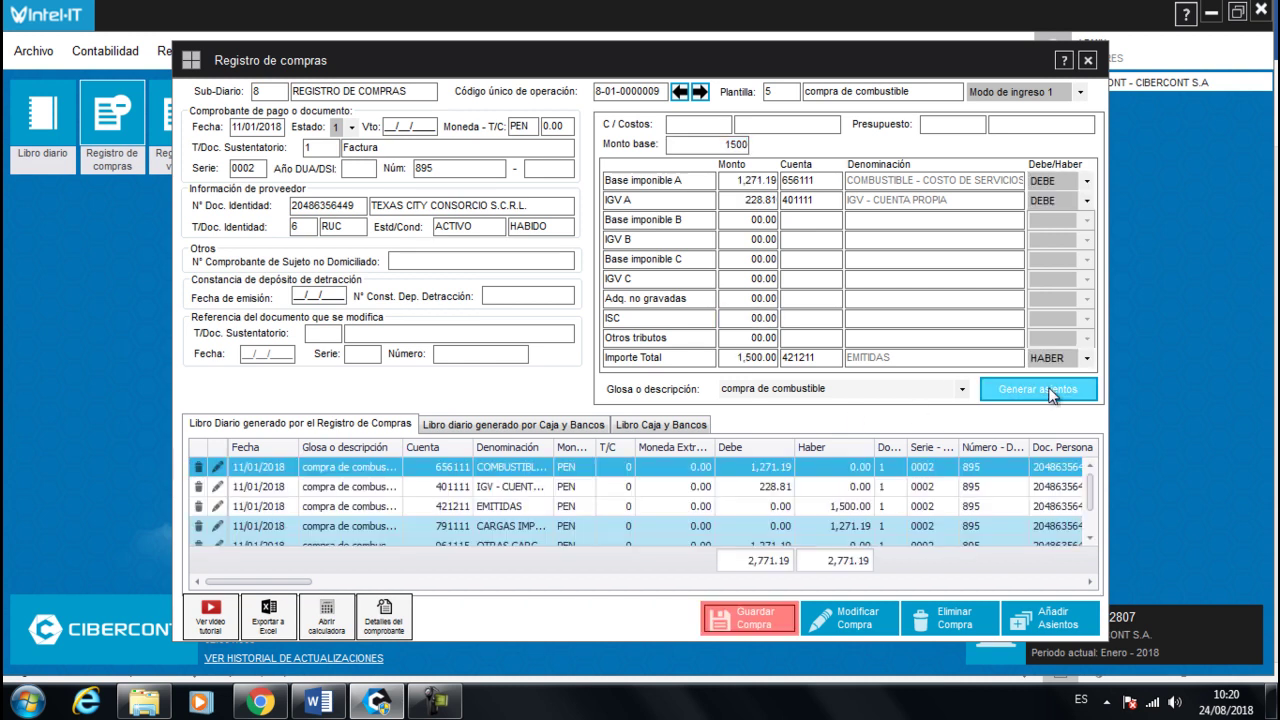
left_click(630, 525)
scroll(630, 519, "down", 1)
left_click(730, 617)
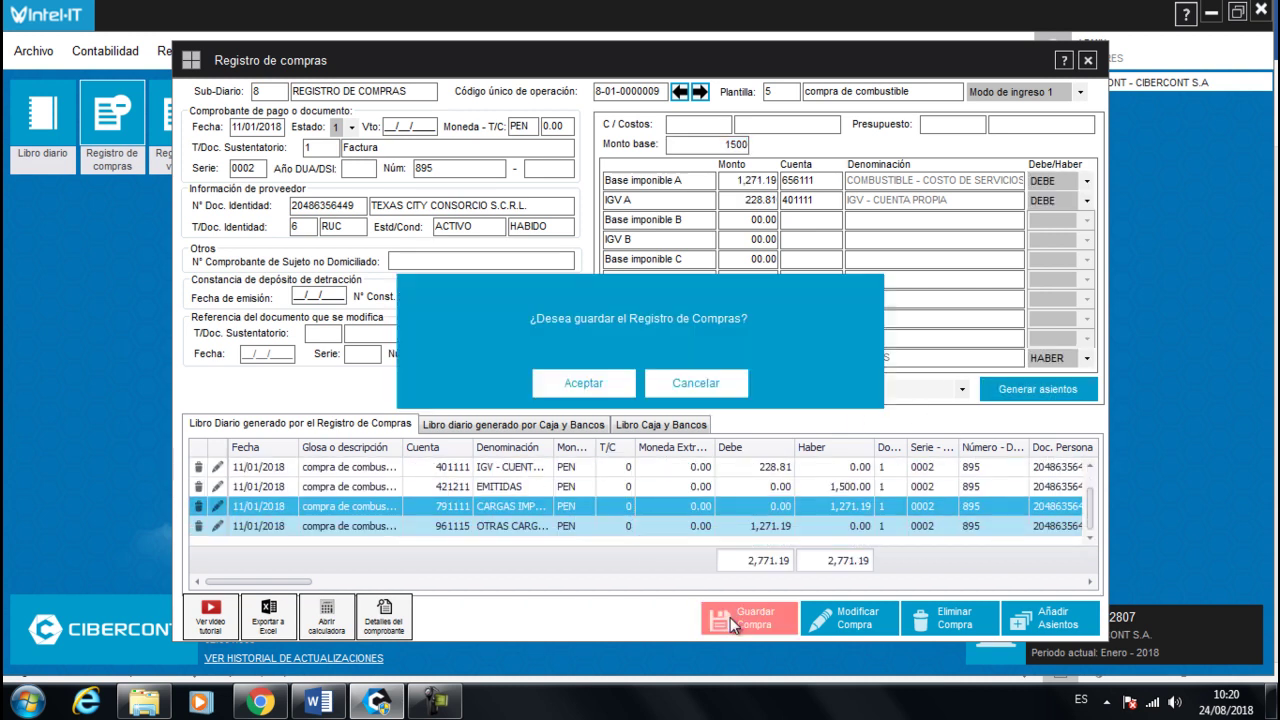
left_click(571, 386)
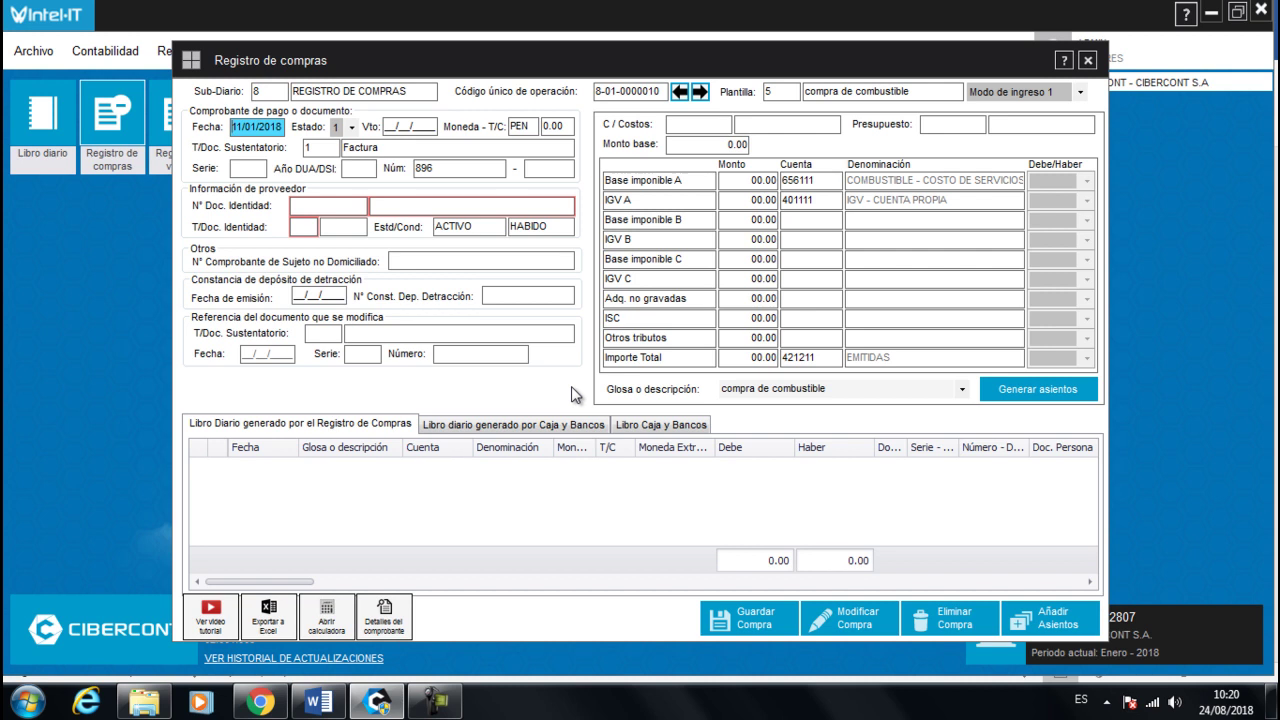
- Step back through saved purchases to record 8-01-000006, the 05/01/2018 GOTARI fuel invoice 0001-8350
left_click(680, 92)
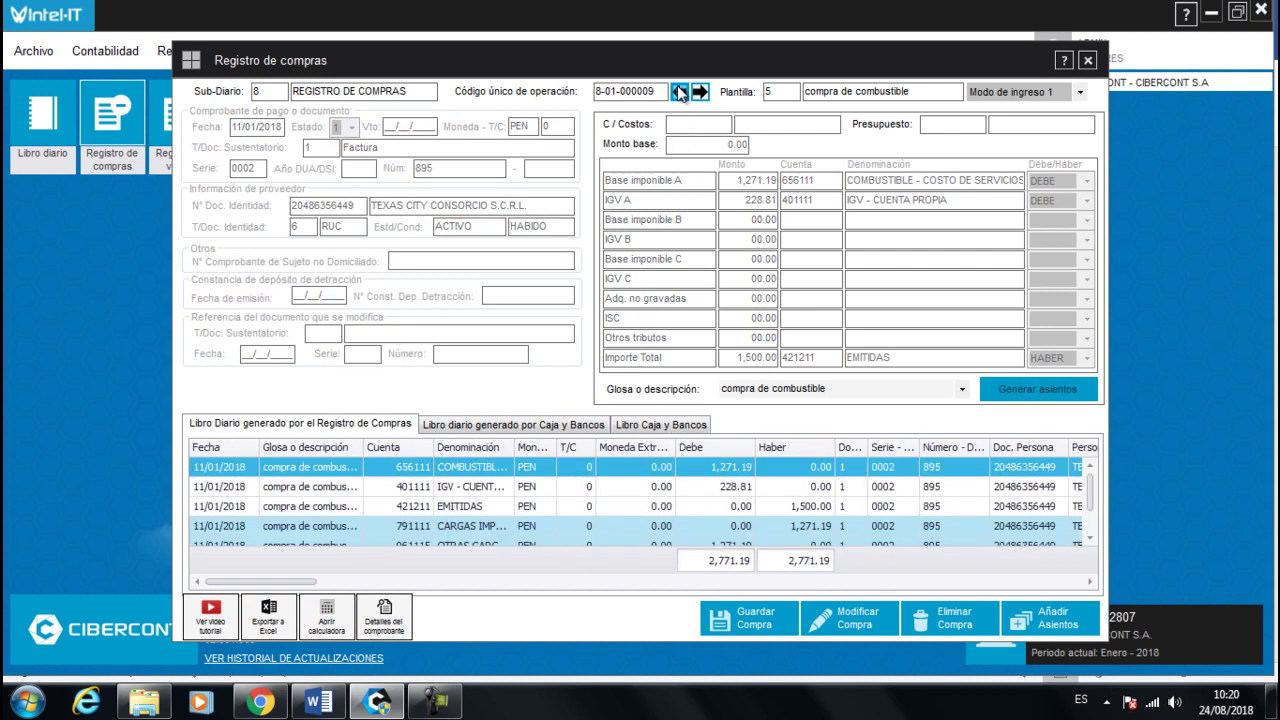
left_click(680, 92)
left_click(680, 92)
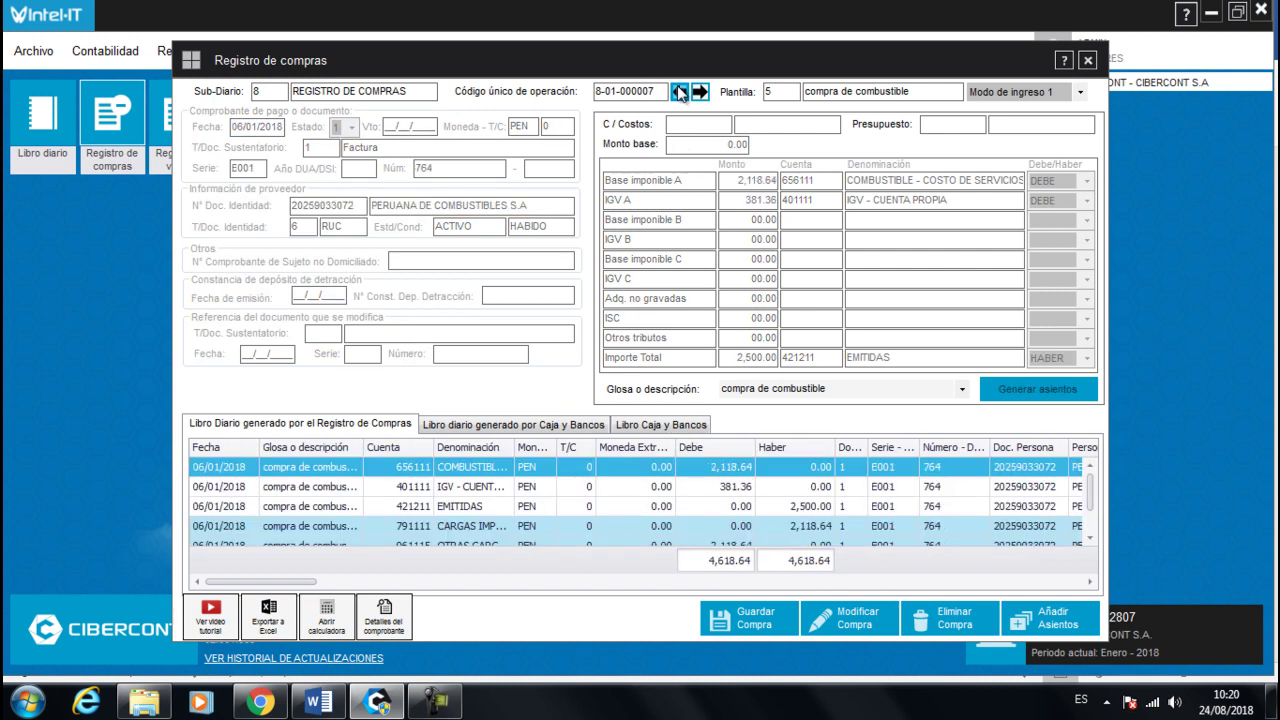
left_click(680, 92)
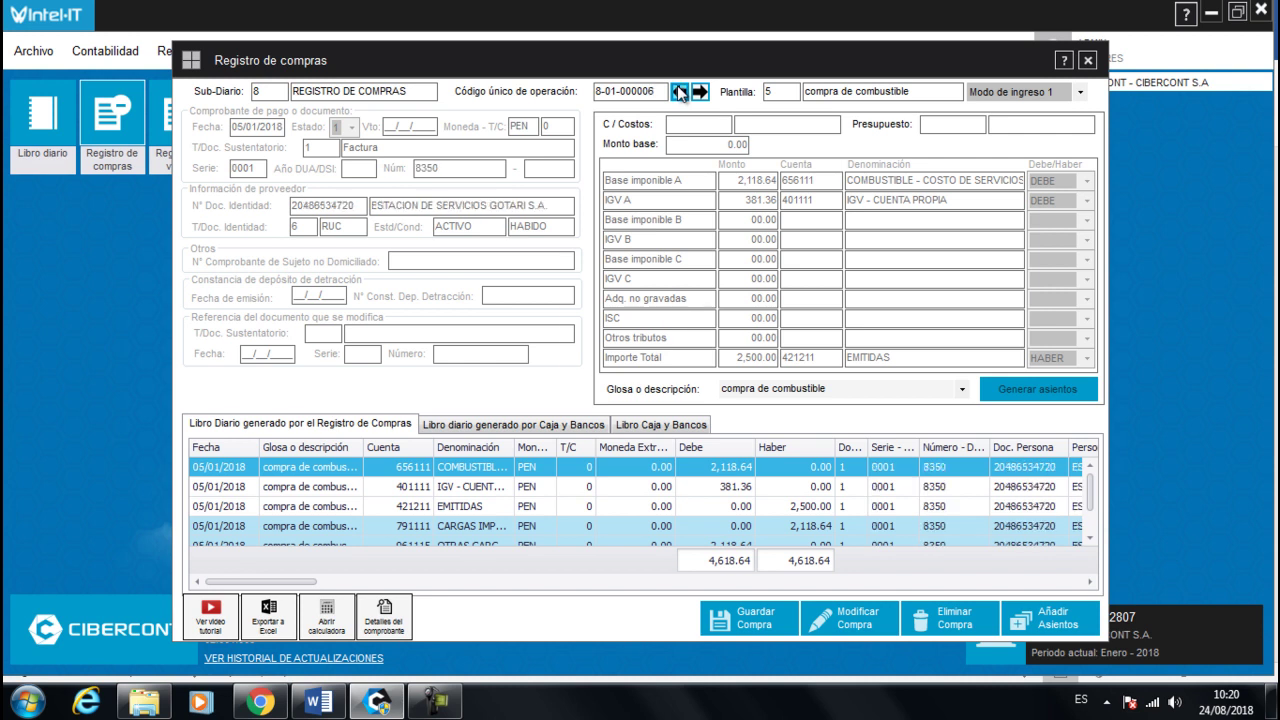